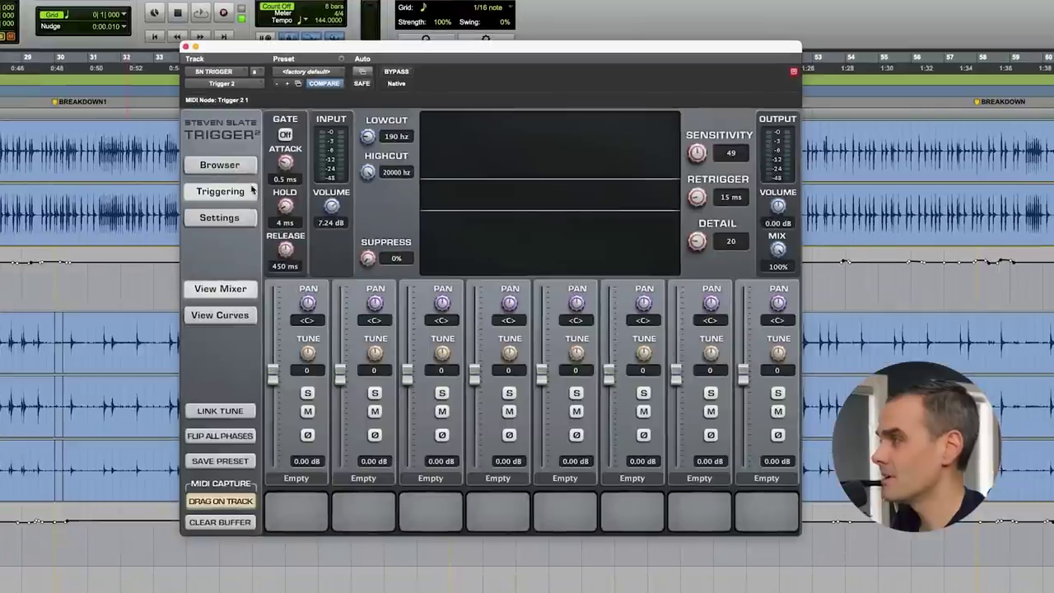
# Step: Load the DEEP BRASS - BLEND sample from the U-DRUM DEEP BRASS folder into Trigger 2's first slot
pyautogui.click(259, 161)
pyautogui.scroll(-1, 382, 278)
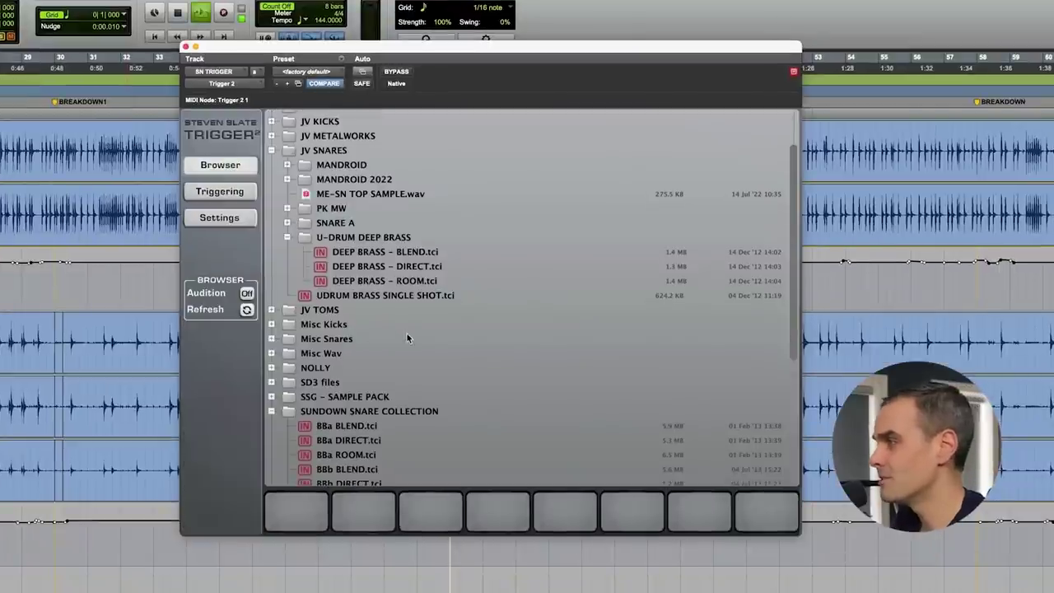
pyautogui.moveTo(402, 255); pyautogui.dragTo(304, 531)
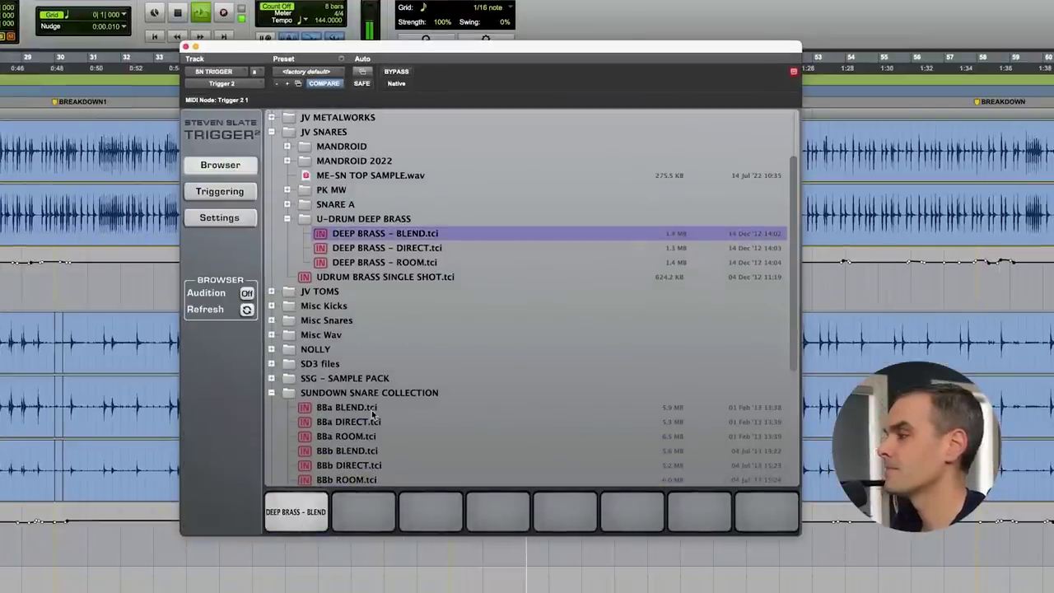
# Step: Replace the first slot's sample with C&Cb BLEND and load UDRUM BRASS SINGLE SHOT into the second slot
pyautogui.scroll(-5, 374, 412)
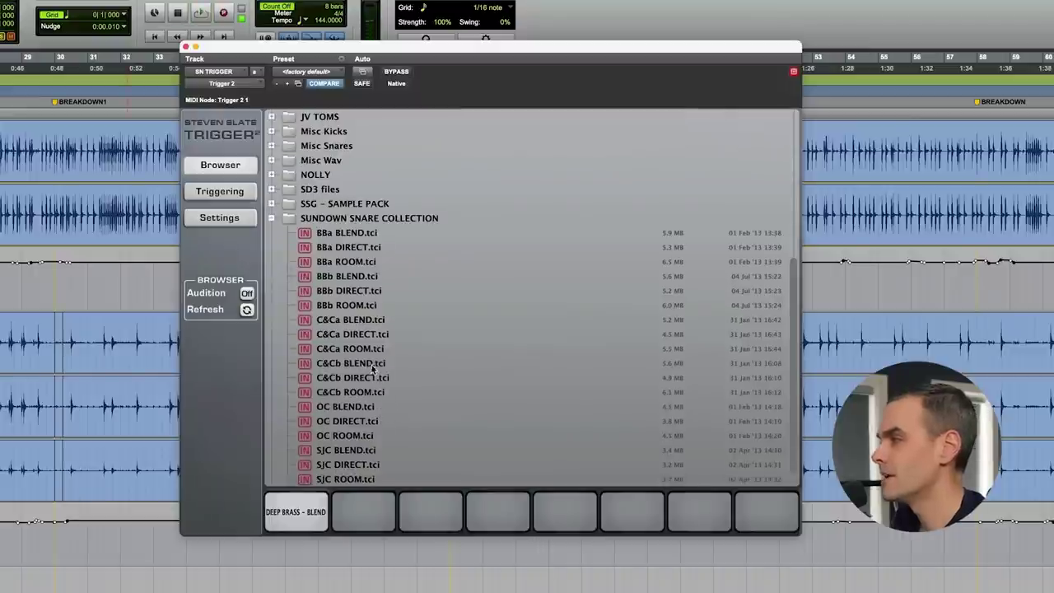
pyautogui.moveTo(372, 370); pyautogui.dragTo(296, 513)
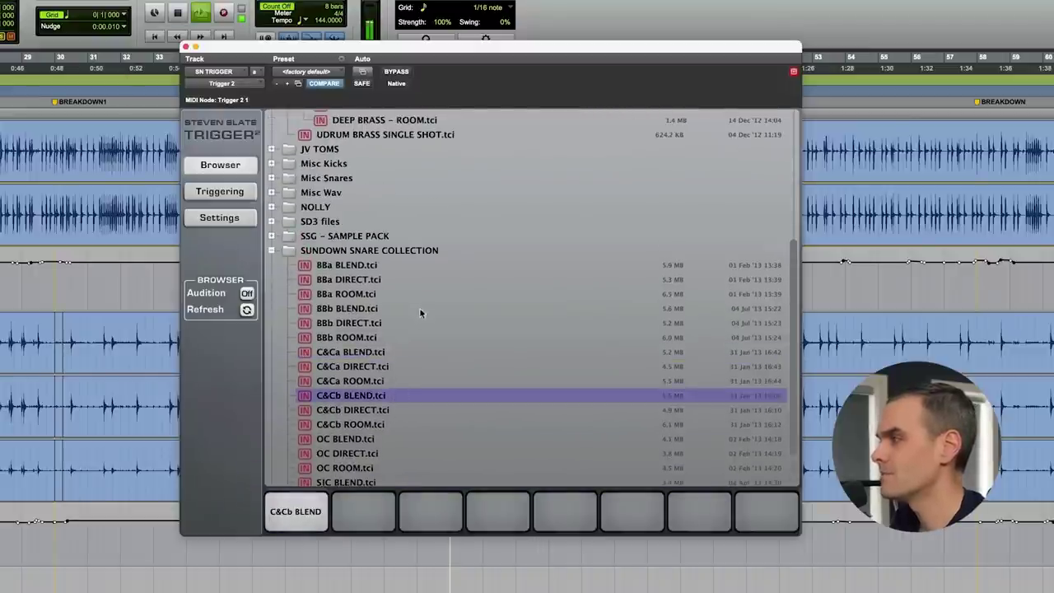
pyautogui.scroll(6, 414, 284)
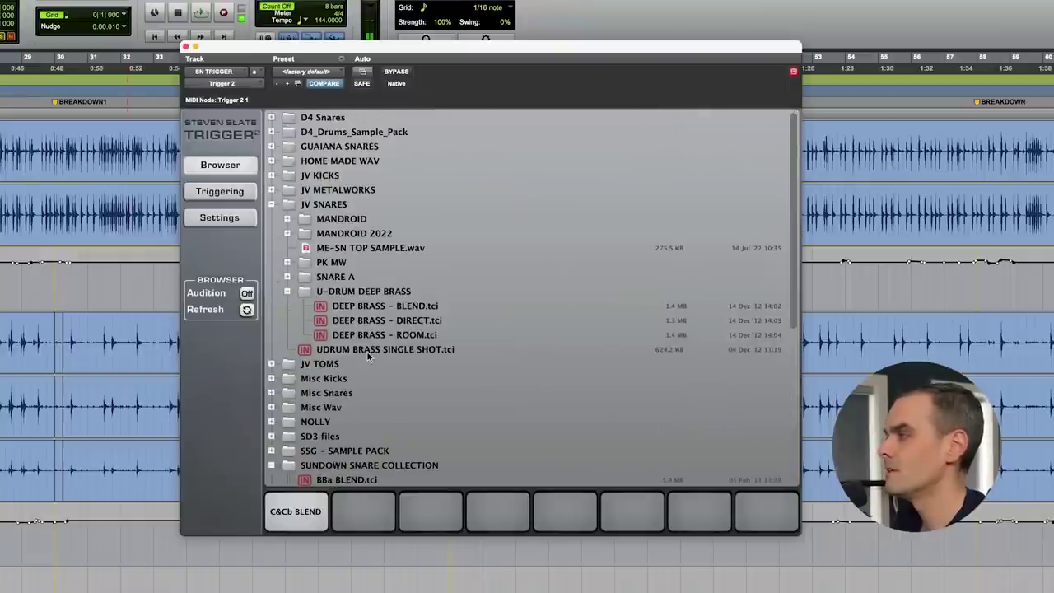
pyautogui.moveTo(368, 356); pyautogui.dragTo(372, 513)
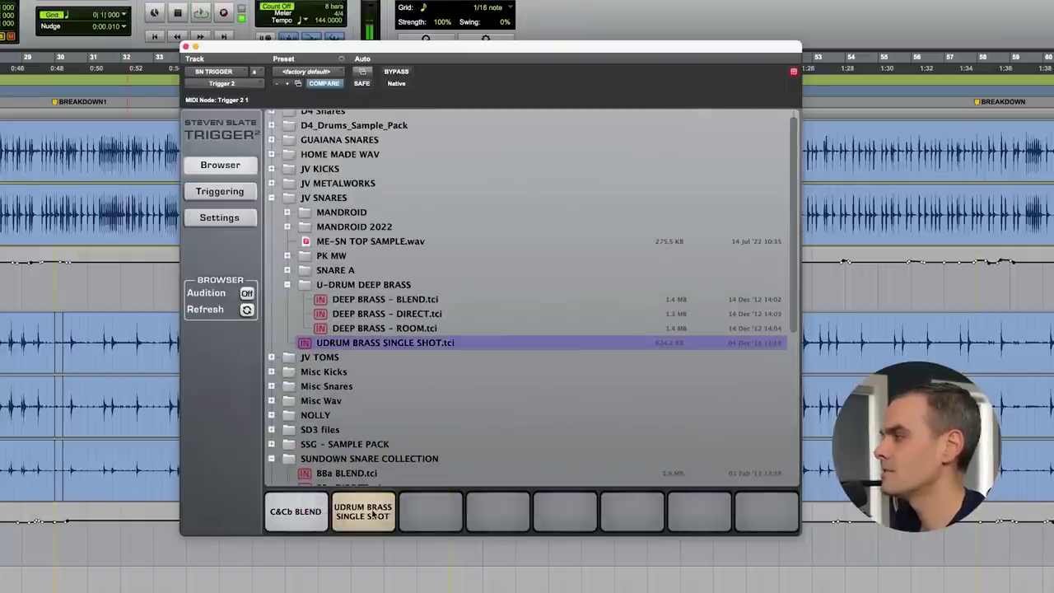
# Step: Lower the C&Cb BLEND level to about -4.36 dB and the UDRUM BRASS SINGLE SHOT level to about -0.41 dB
pyautogui.click(220, 192)
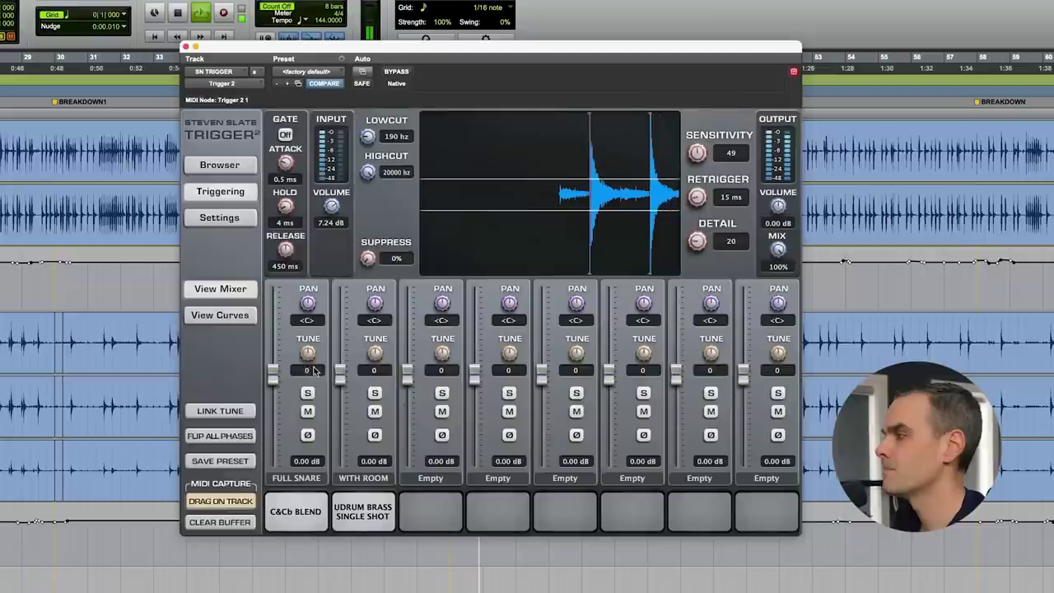
pyautogui.moveTo(274, 431); pyautogui.dragTo(284, 394)
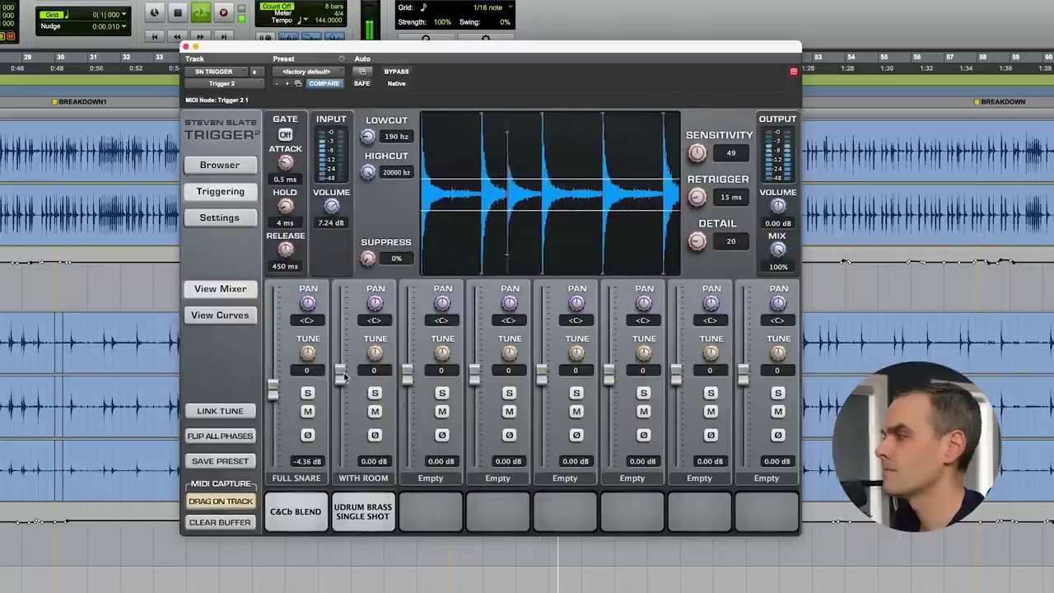
pyautogui.moveTo(340, 374); pyautogui.dragTo(345, 377)
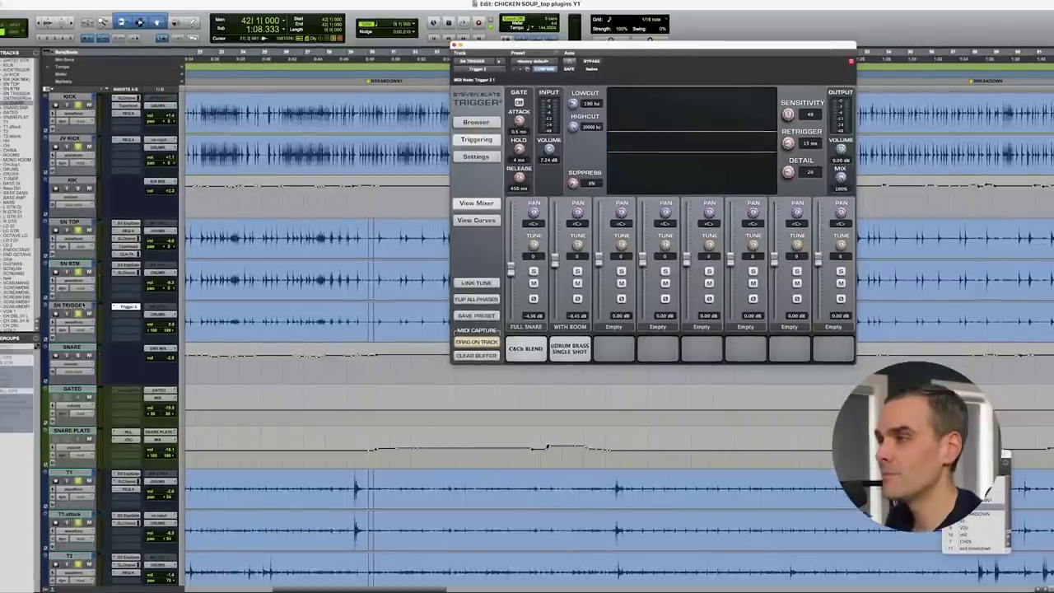
# Step: Commit the SN TRIGGER track offline, inserting the result after it and hiding and deactivating the source track
pyautogui.click(79, 304)
pyautogui.rightClick(79, 305)
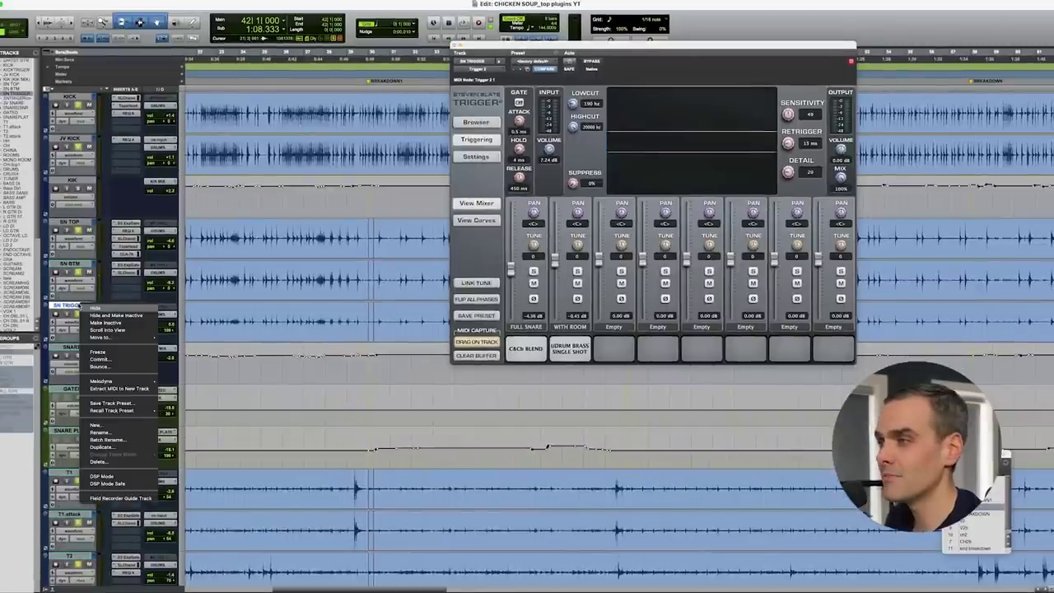
pyautogui.click(101, 360)
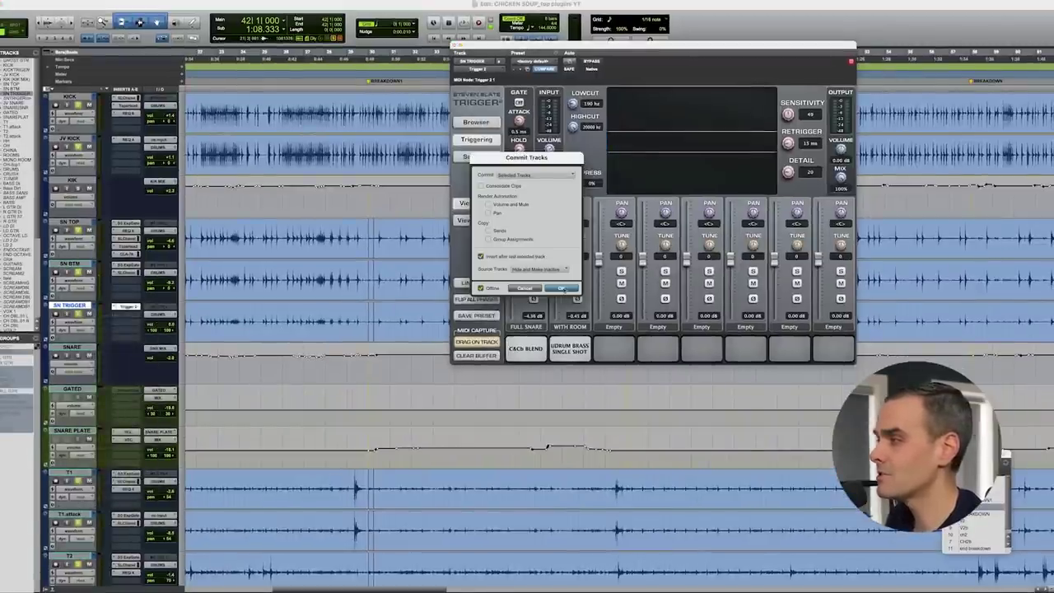
pyautogui.click(563, 289)
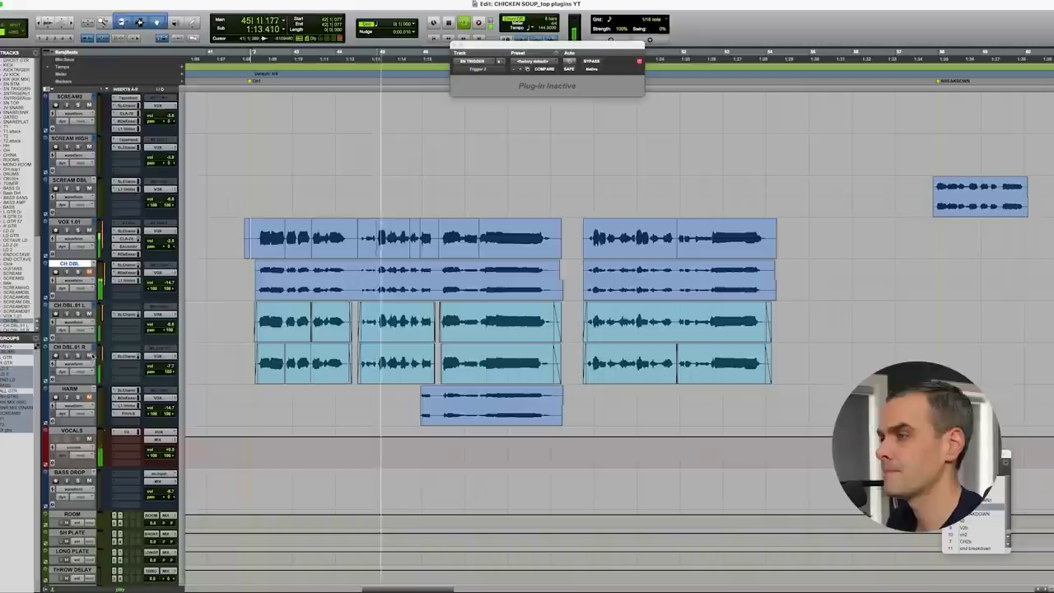
# Step: Undo the last edit and highlight the second chorus phrase on VOX 1 and on both CH DBL.01 double tracks
pyautogui.press('super+z')
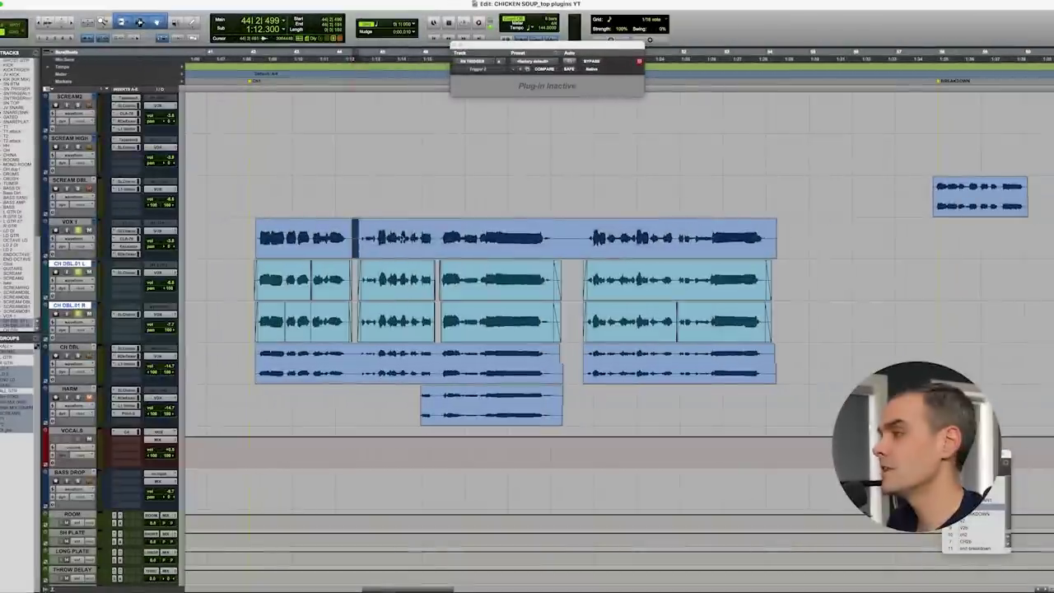
pyautogui.moveTo(356, 239); pyautogui.dragTo(442, 239)
pyautogui.moveTo(352, 280); pyautogui.dragTo(445, 323)
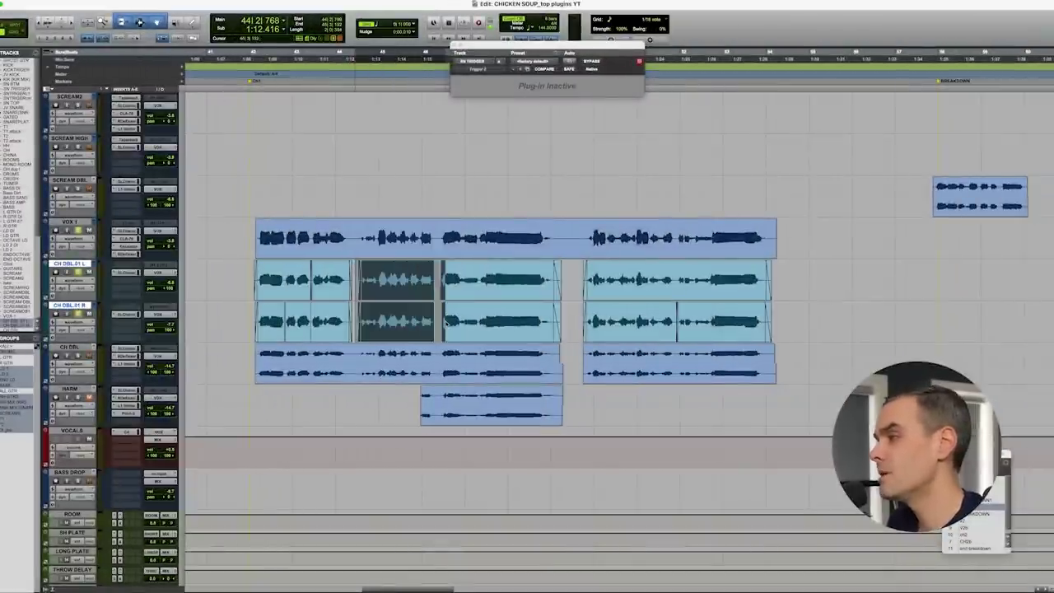
pyautogui.click(435, 300)
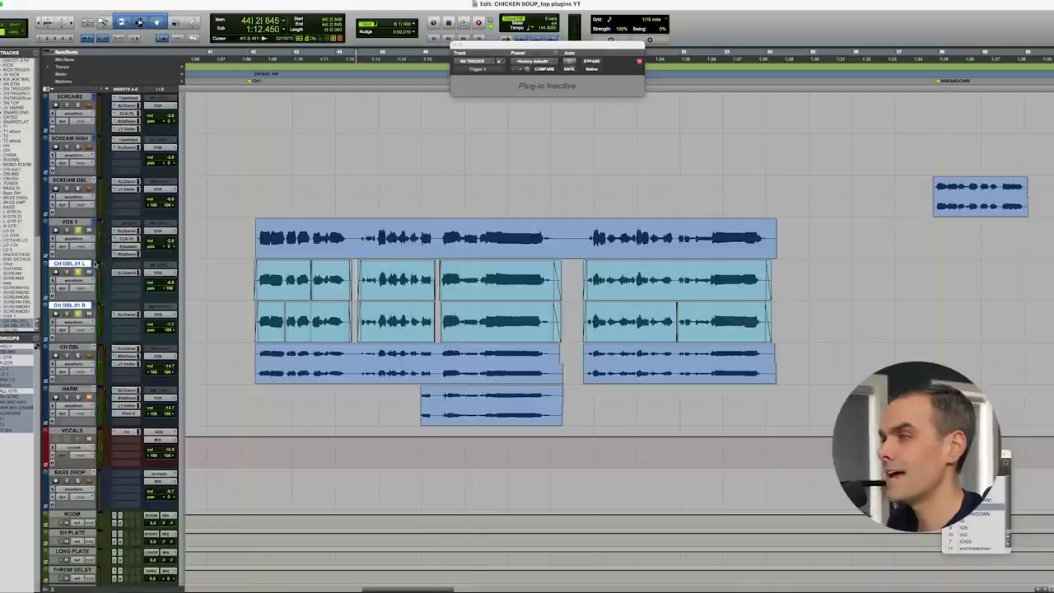
# Step: Switch the CH DBL.01 L and R tracks to another playlist and view the aligned waveforms in VocAlign Project 5
pyautogui.click(95, 264)
pyautogui.click(132, 211)
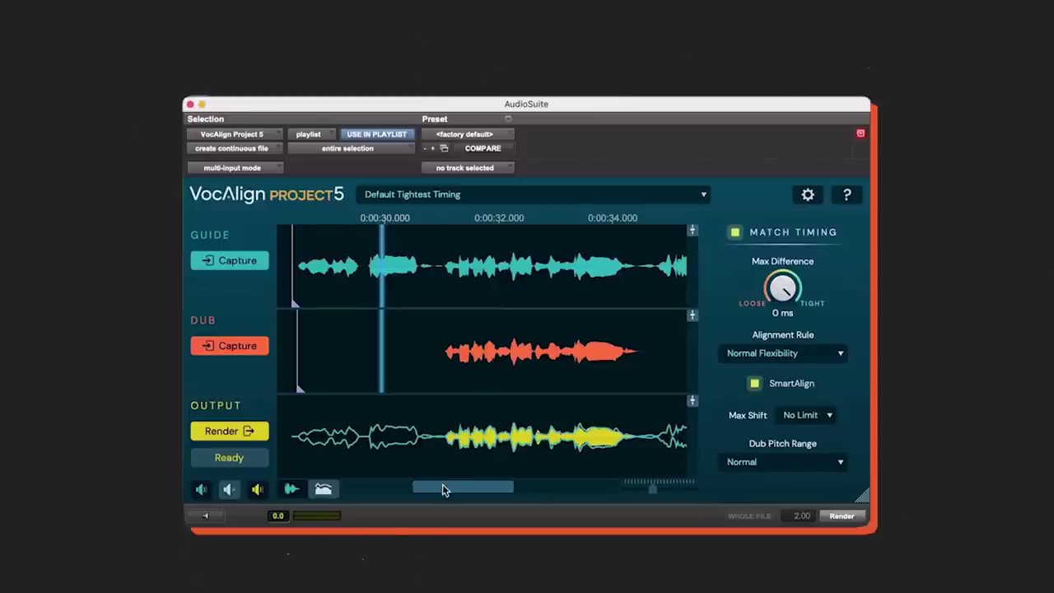
pyautogui.moveTo(442, 484)
pyautogui.mouseDown()
pyautogui.moveTo(487, 482)
pyautogui.moveTo(439, 482)
pyautogui.mouseUp()
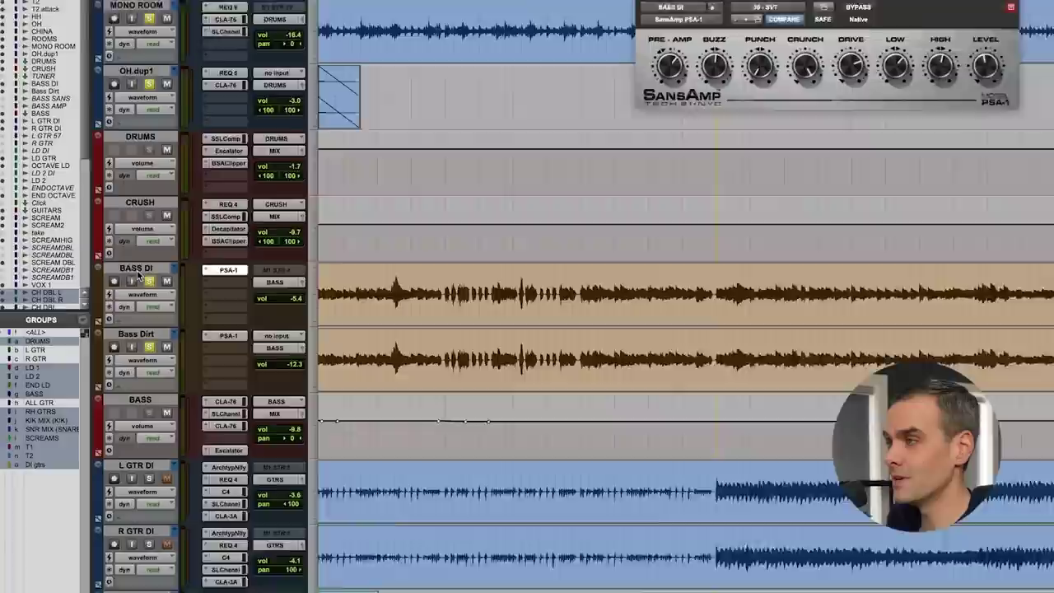
# Step: Select the BASS DI track and audition its SansAmp PSA-1 tone from the CH1 marker
pyautogui.click(140, 273)
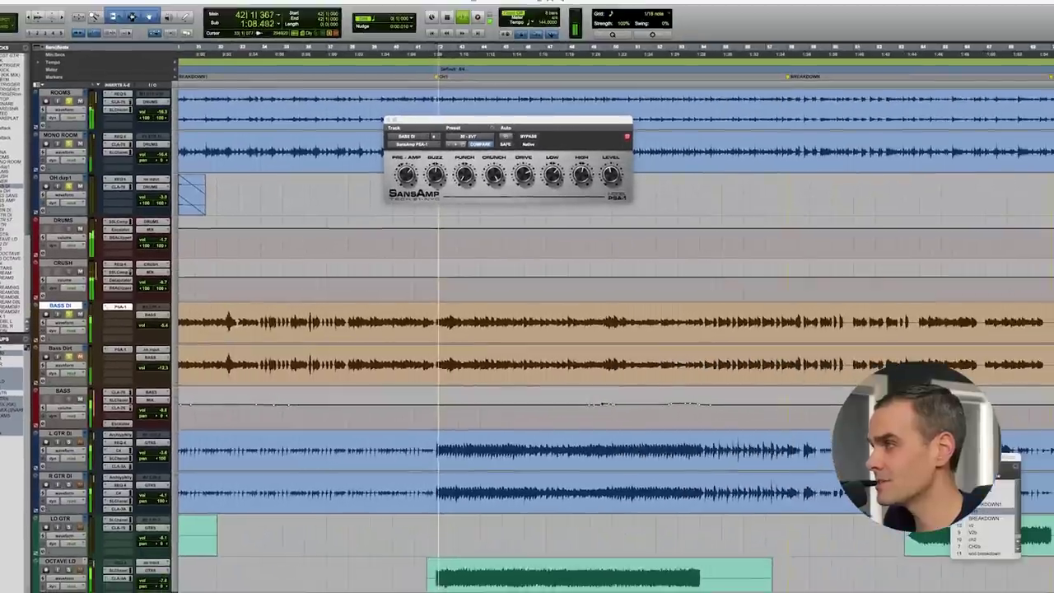
pyautogui.press('space')
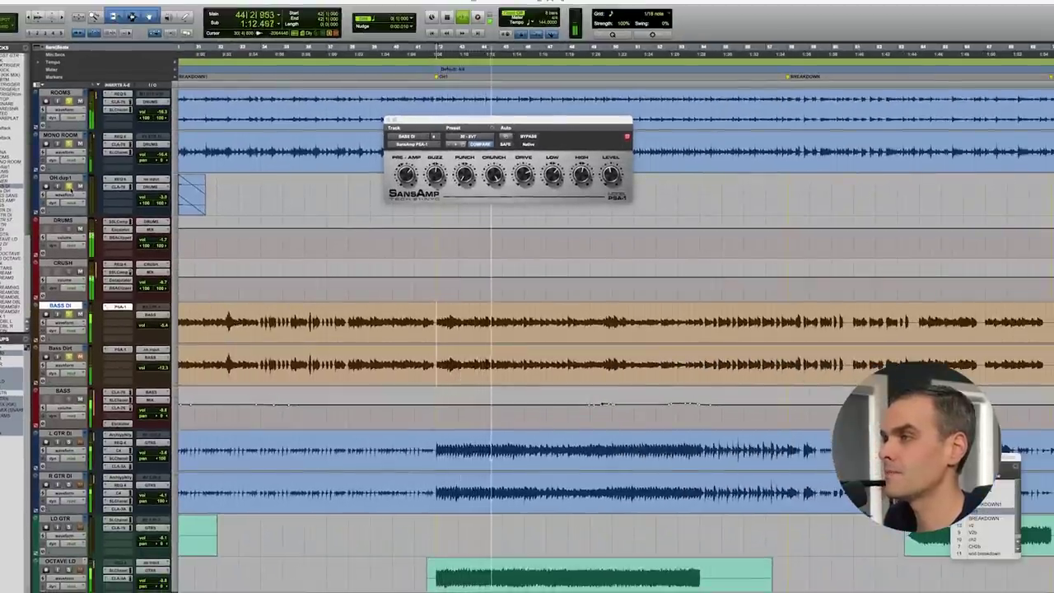
pyautogui.scroll(-1, 103, 300)
pyautogui.press('space')
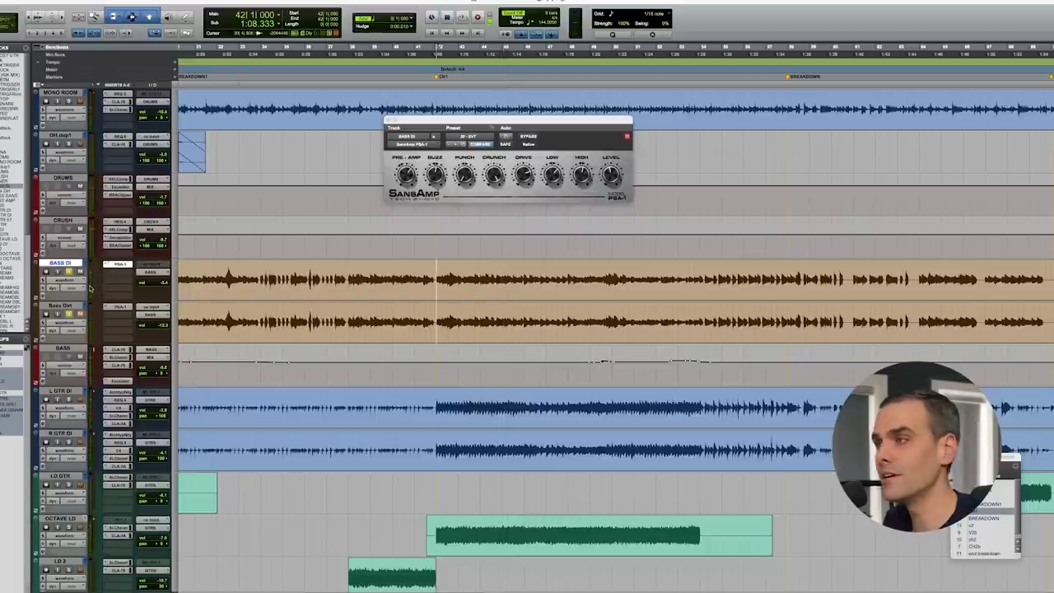
# Step: Open the PSA-1 plug-in on Bass Dirt, audition that track with BASS DI muted, and unmute BASS DI to hear both
pyautogui.click(119, 307)
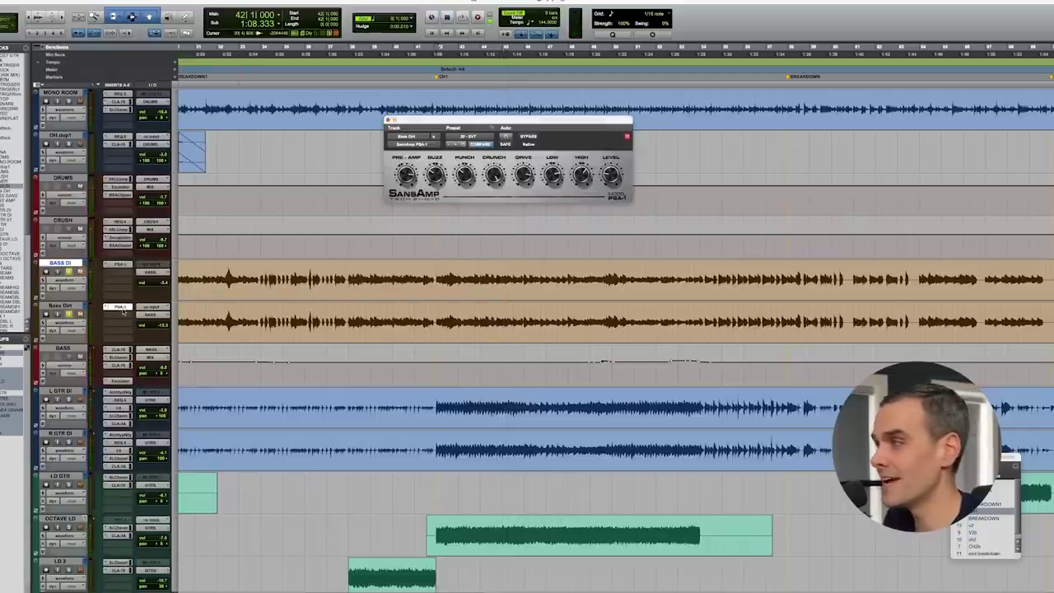
pyautogui.press('space')
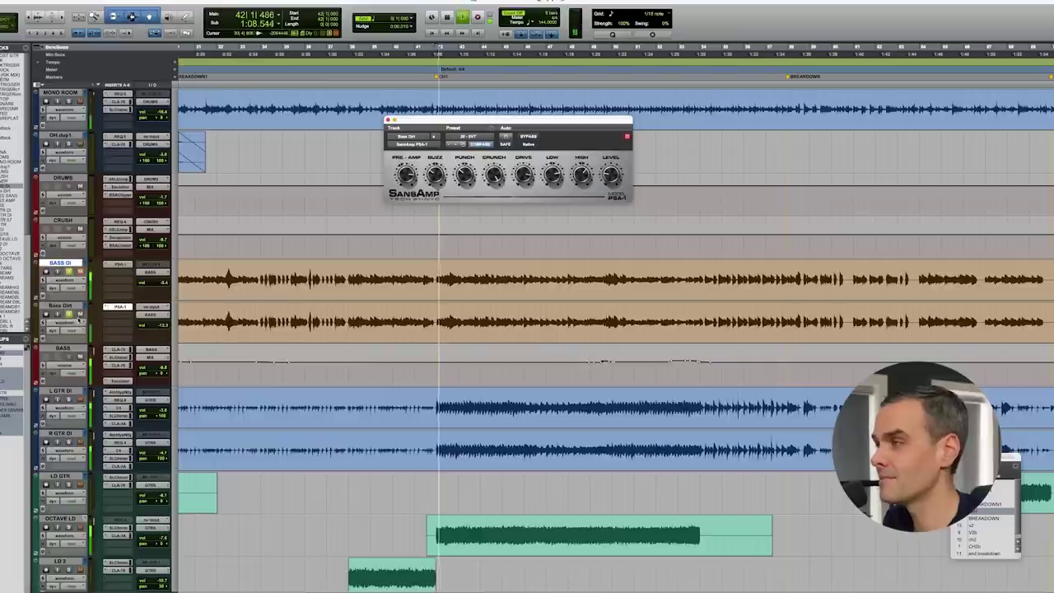
pyautogui.press('space')
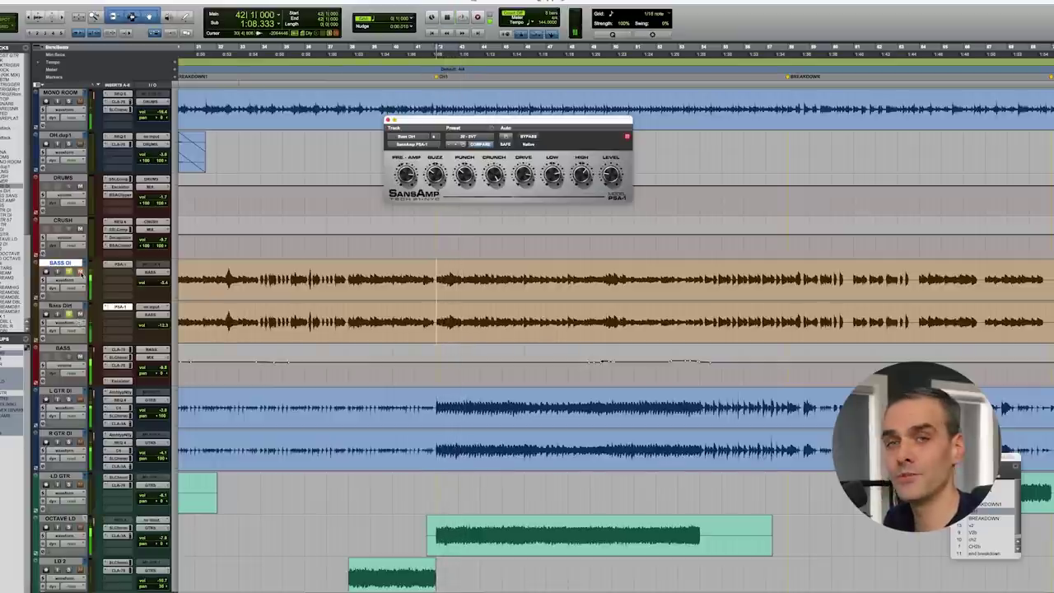
pyautogui.click(82, 277)
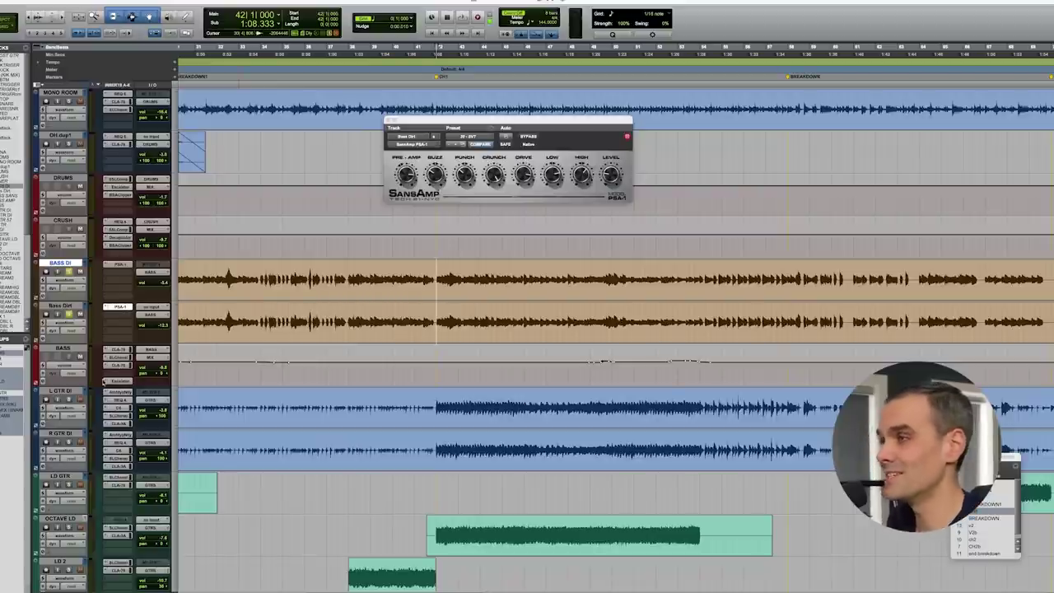
pyautogui.press('space')
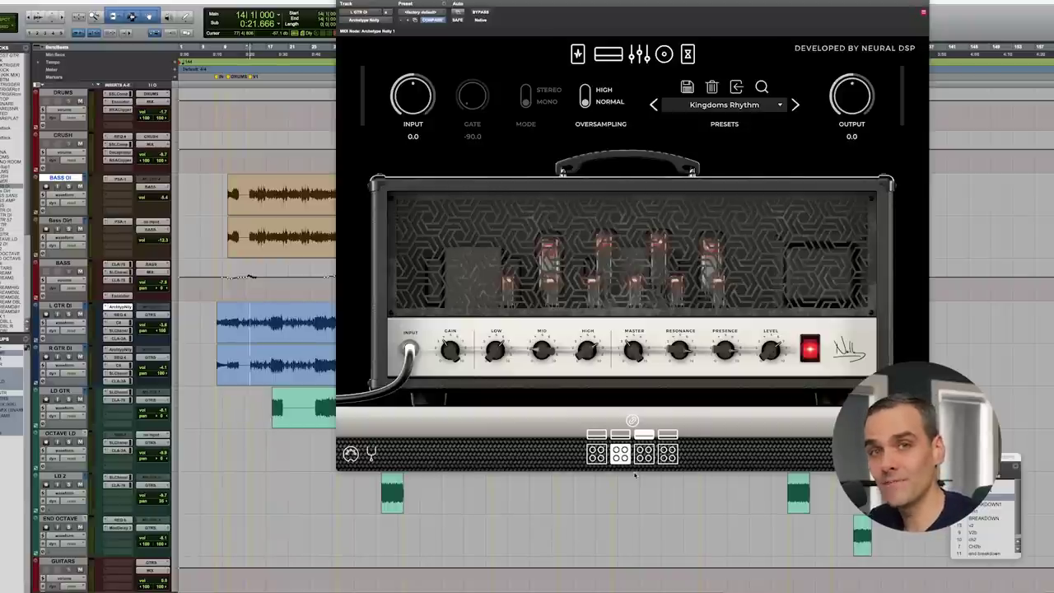
# Step: Audition the L GTR DI tone through Archetype Nolly's Kingdoms Rhythm preset and jump to another memory location
pyautogui.press('space')
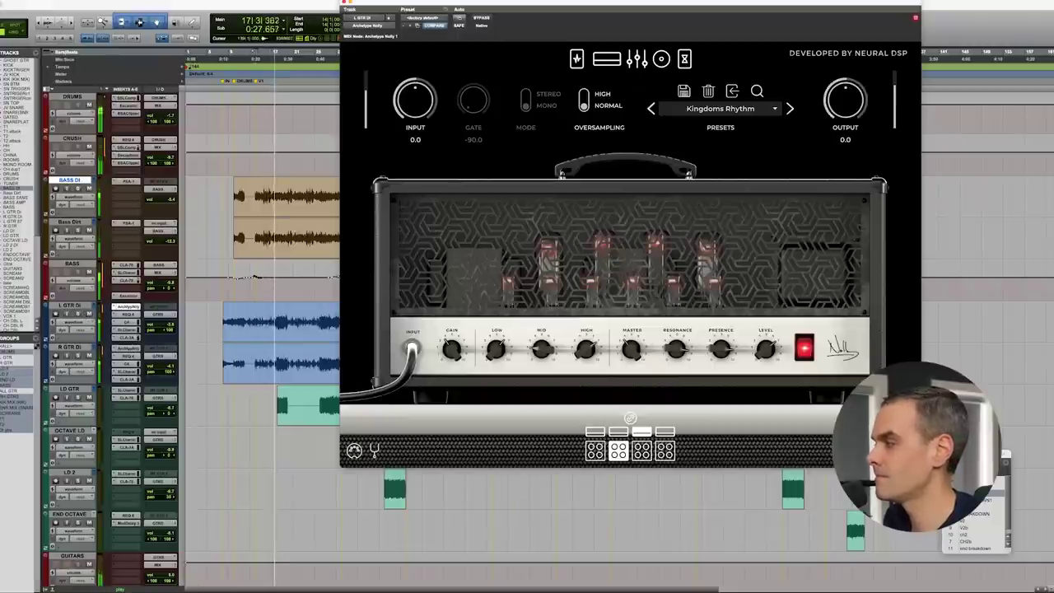
pyautogui.click(986, 501)
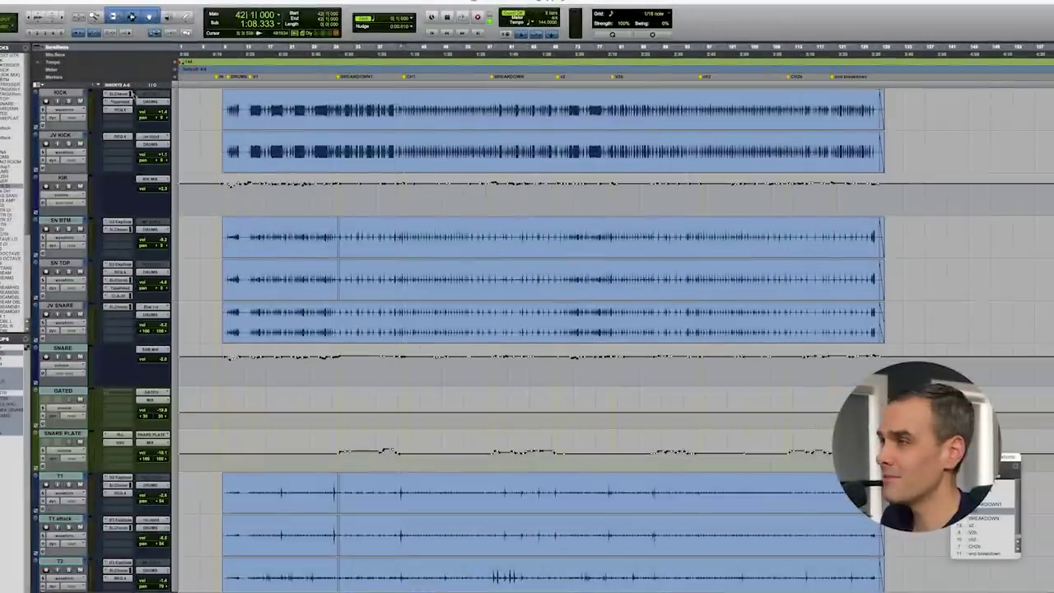
# Step: Open the SSLChannel plug-in on KICK and compare the kick sound with the plug-in bypassed and active
pyautogui.click(116, 93)
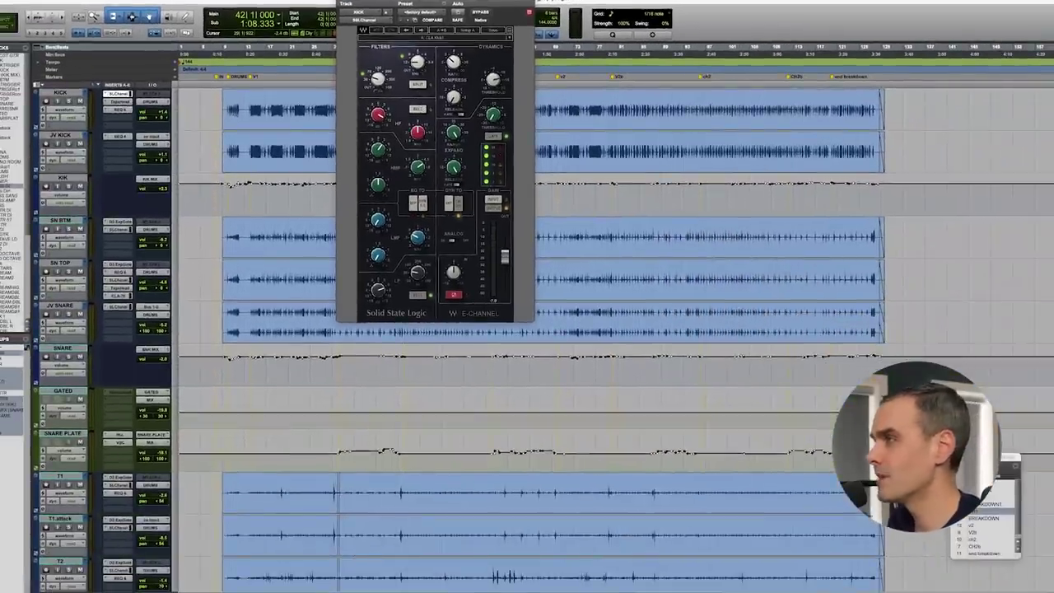
pyautogui.moveTo(429, 2); pyautogui.dragTo(509, 37)
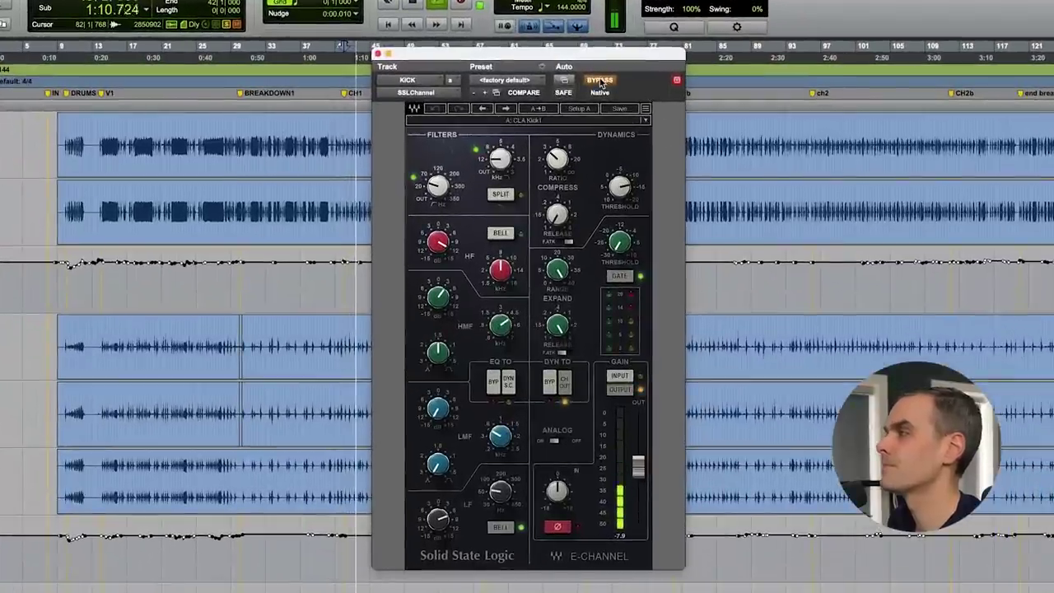
pyautogui.click(601, 82)
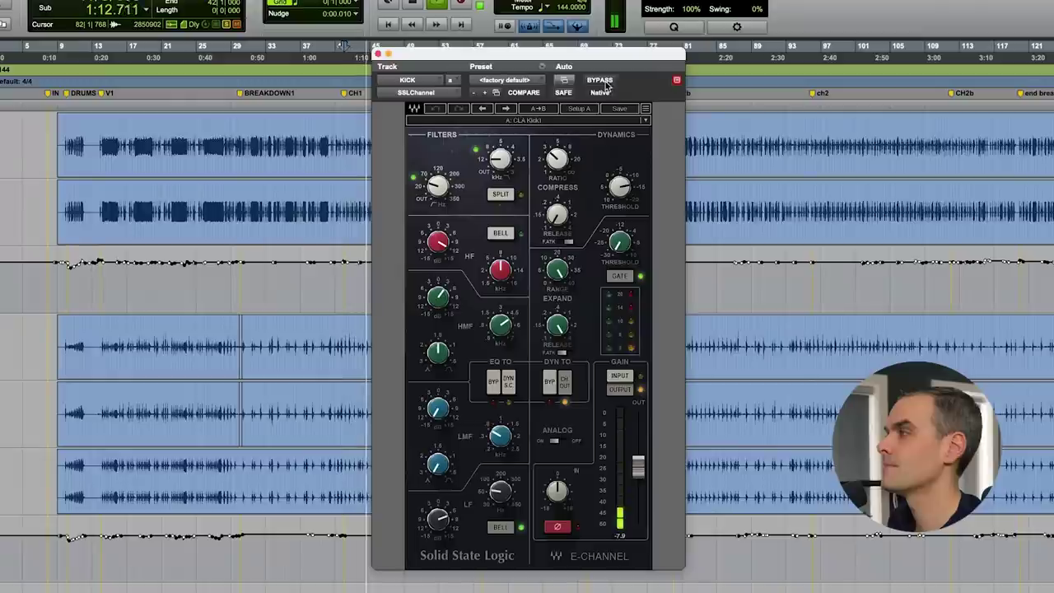
pyautogui.click(603, 82)
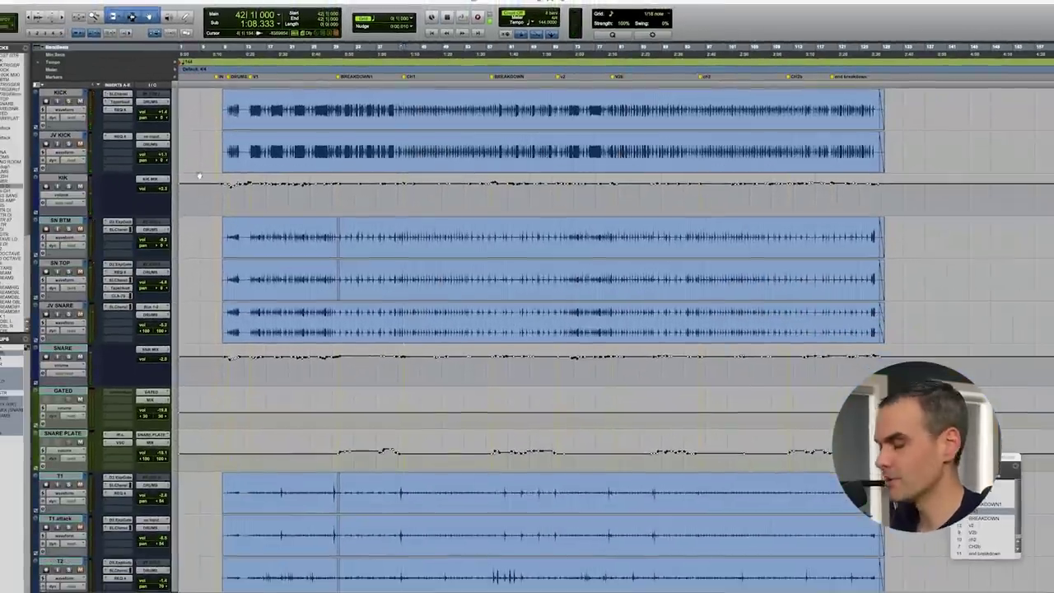
# Step: Compare the SCREAM vocal with the CLA-76 compressor bypassed and active, and move the playback position to CH1
pyautogui.scroll(-15, 198, 175)
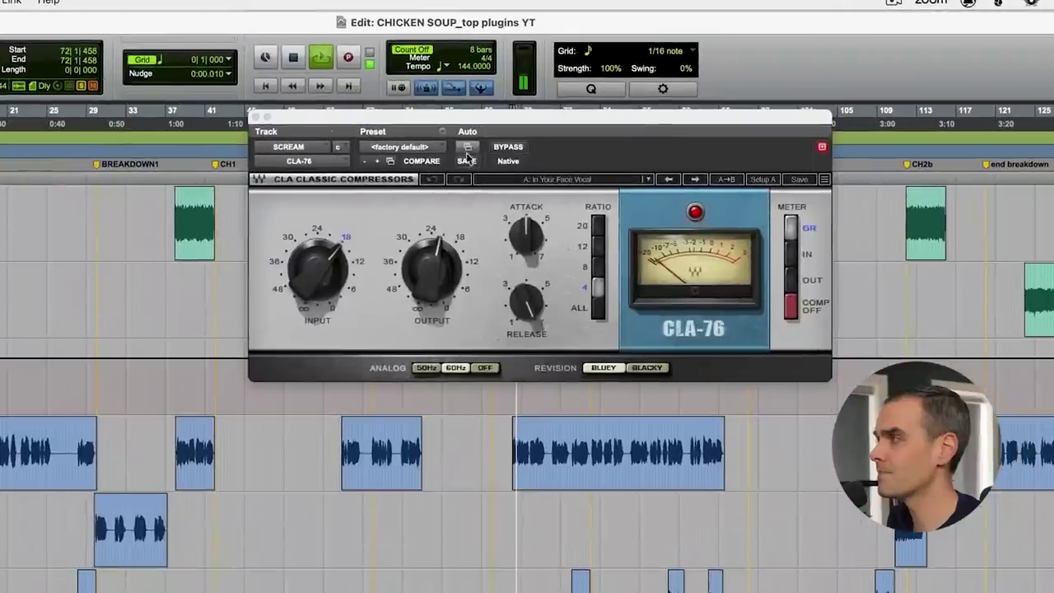
pyautogui.click(510, 149)
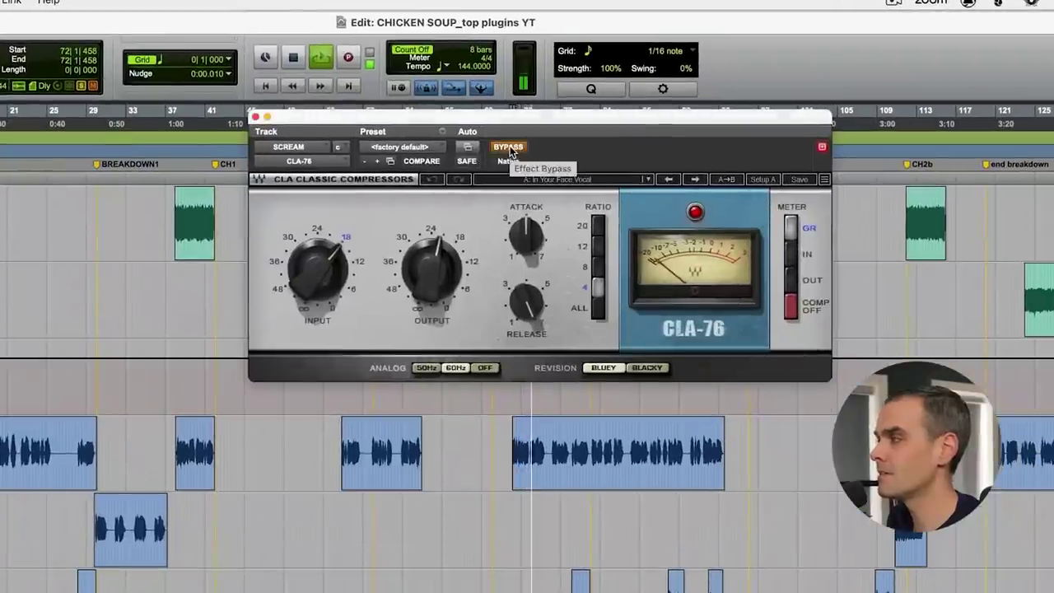
pyautogui.click(510, 148)
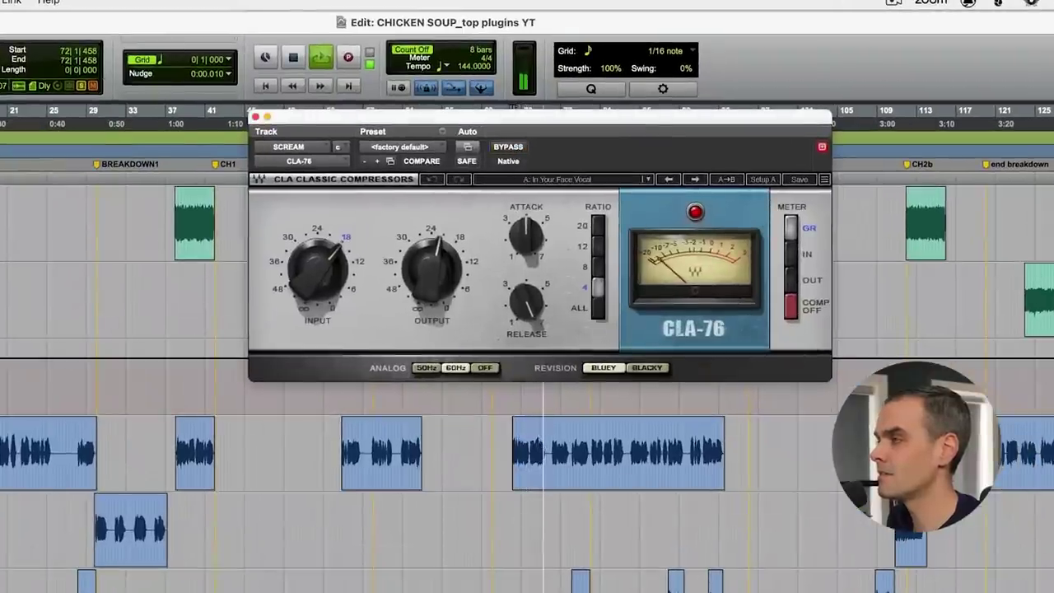
pyautogui.click(214, 111)
pyautogui.press('space')
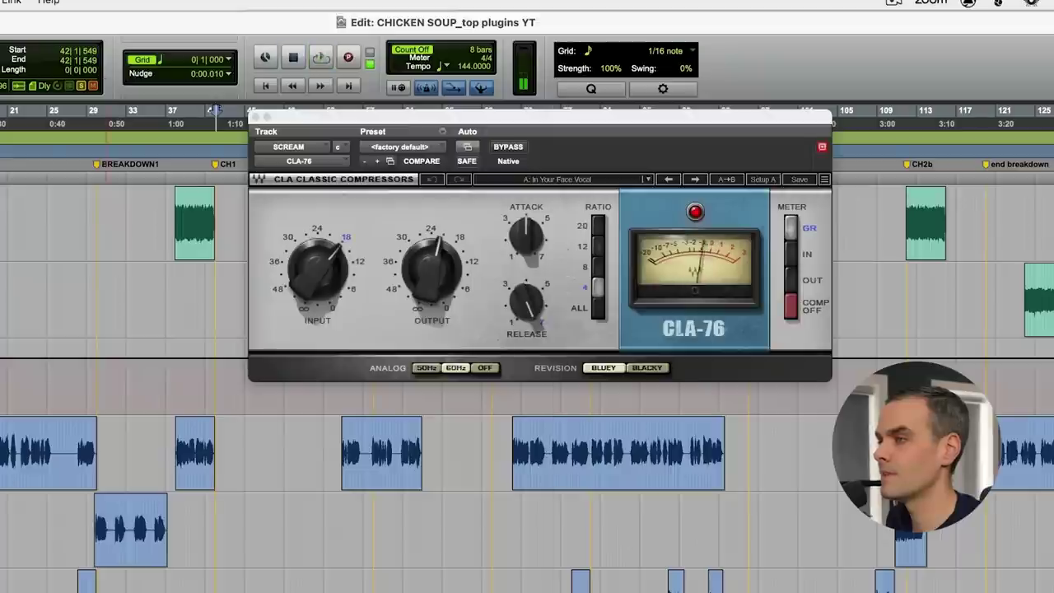
# Step: Compare the VOX 1 vocal with its CLA-76 compressor bypassed and active during playback, and close the plug-in
pyautogui.press('space')
pyautogui.click(508, 148)
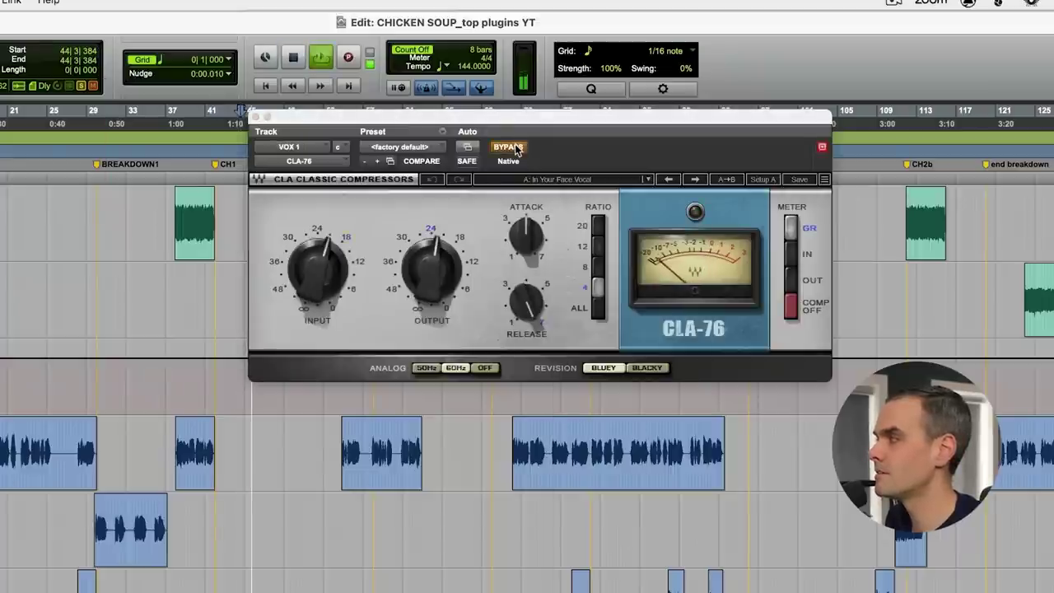
pyautogui.click(510, 147)
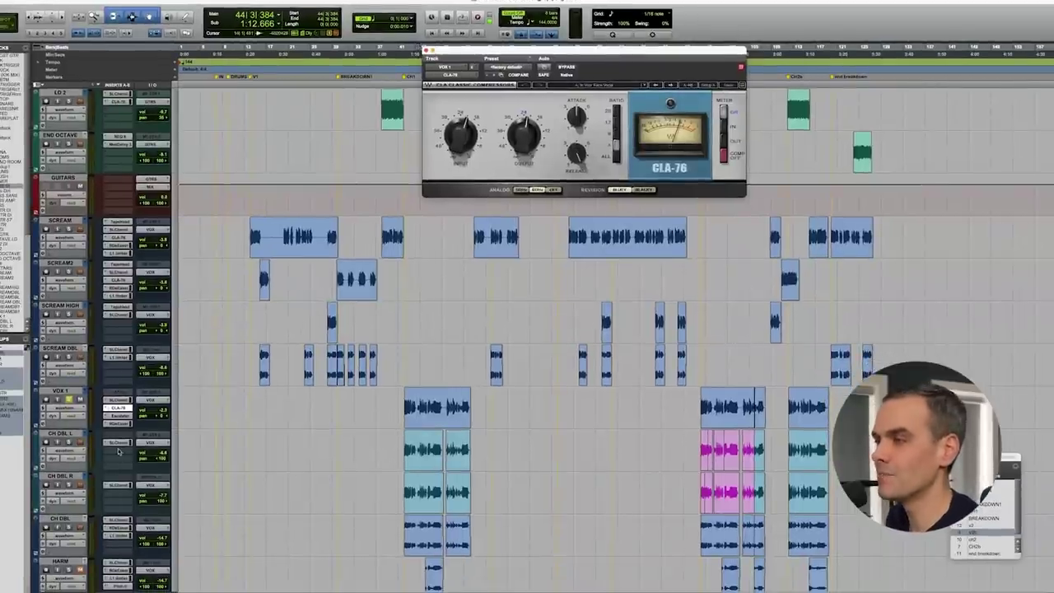
pyautogui.click(117, 408)
# Step: Open the CLA-76 compressor on ROOMS and compare the drum room sound with the plug-in bypassed and active
pyautogui.scroll(15, 368, 259)
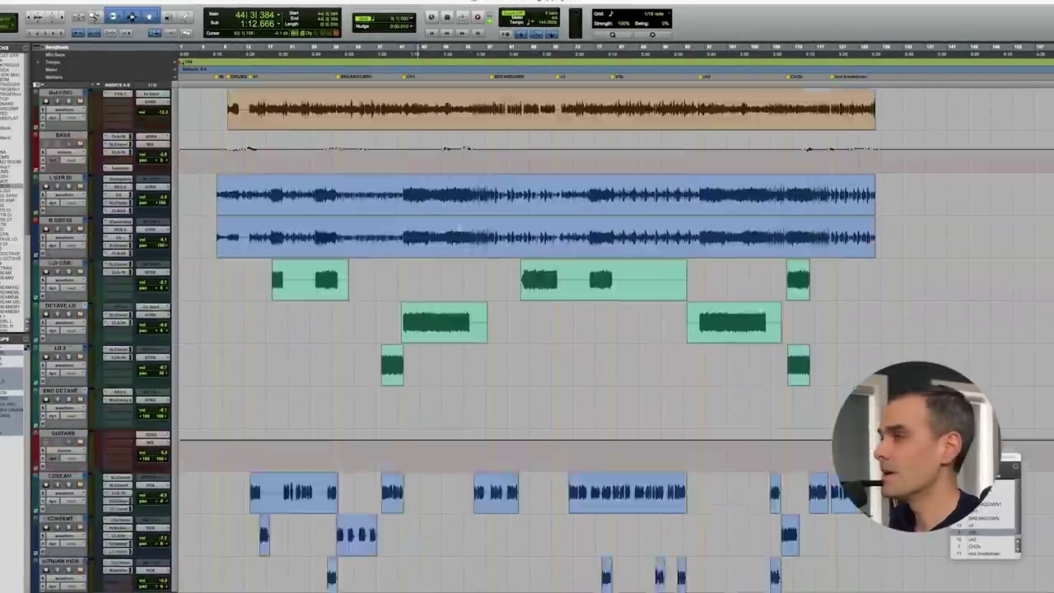
pyautogui.scroll(-5, 368, 259)
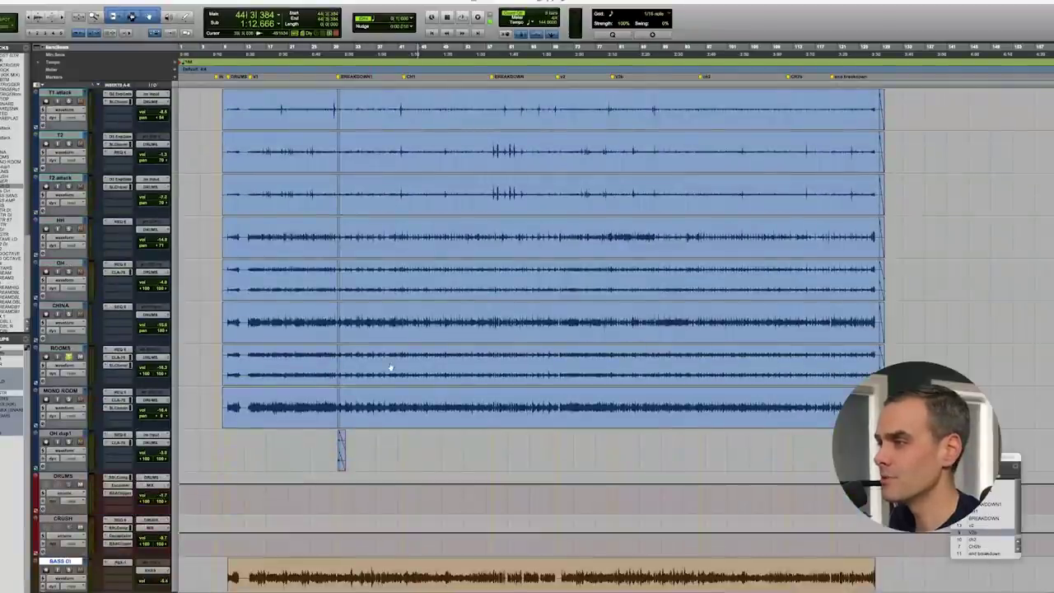
pyautogui.press('space')
pyautogui.click(119, 356)
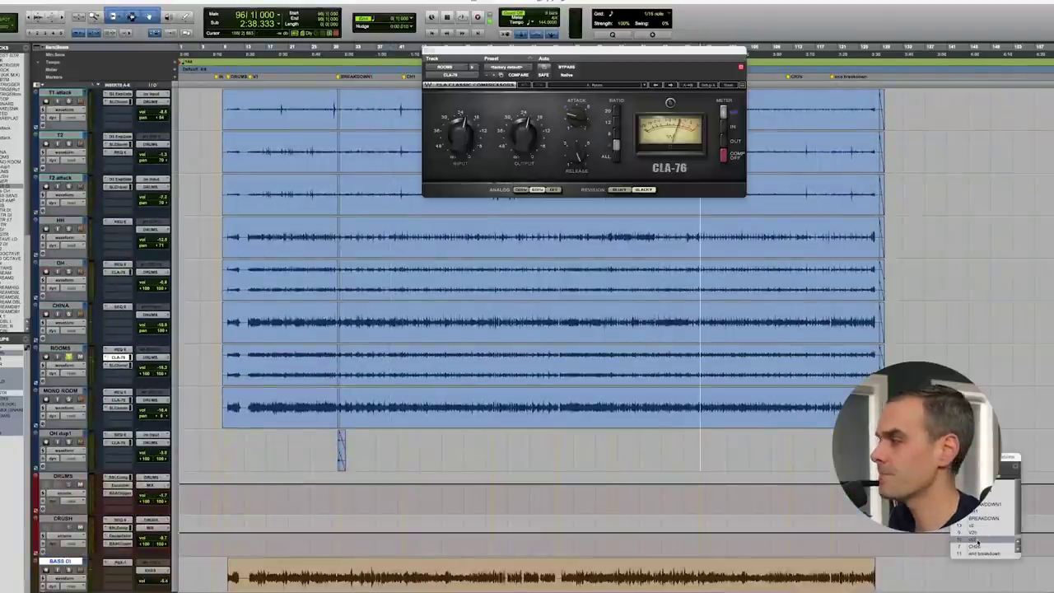
pyautogui.click(565, 68)
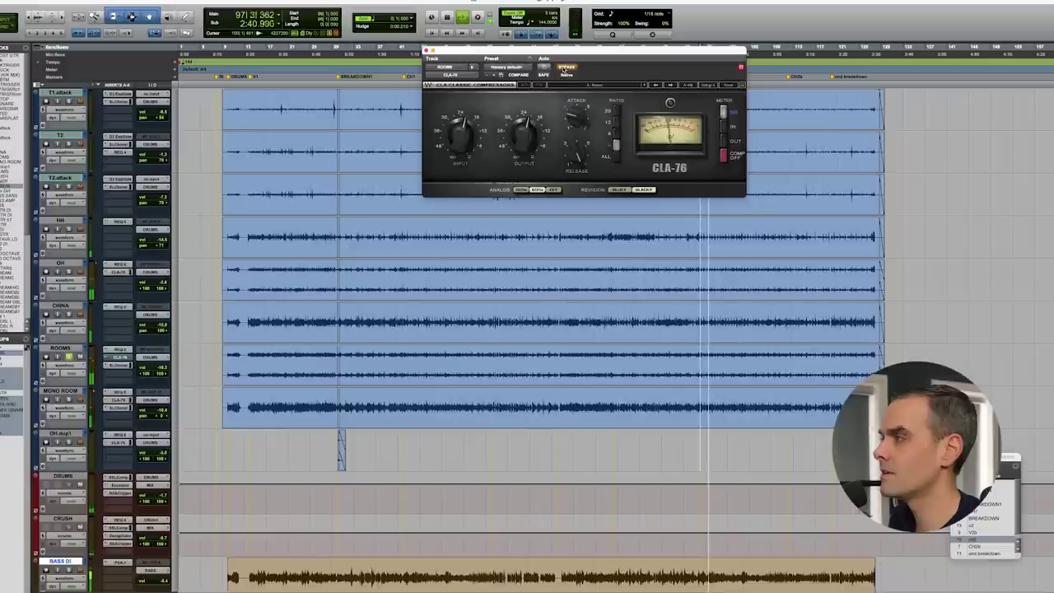
pyautogui.click(566, 69)
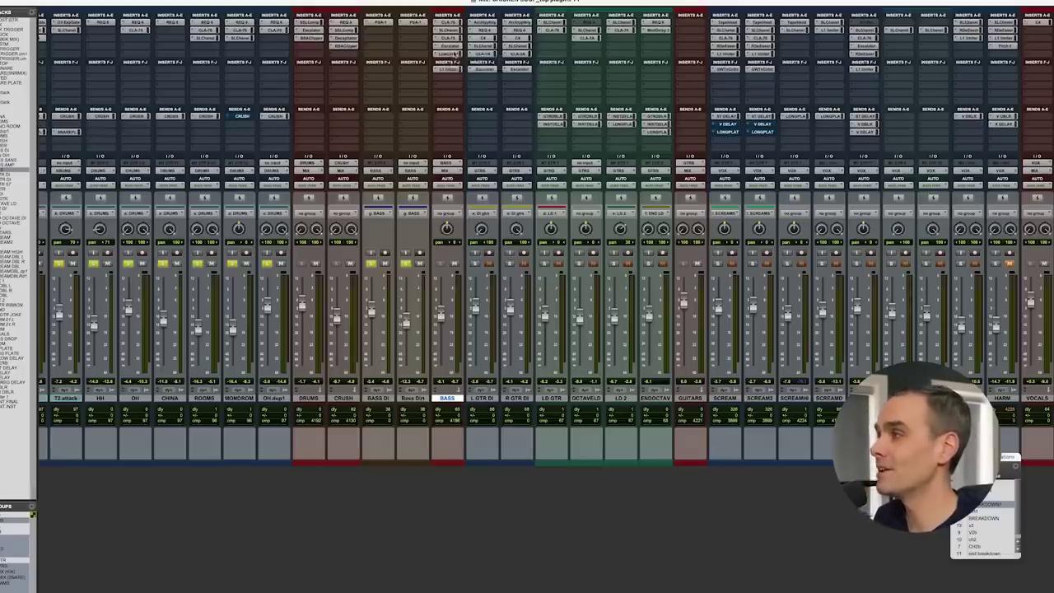
# Step: Open the Low Control plug-in on the BASS track and lower its threshold slightly while playing the song
pyautogui.click(451, 54)
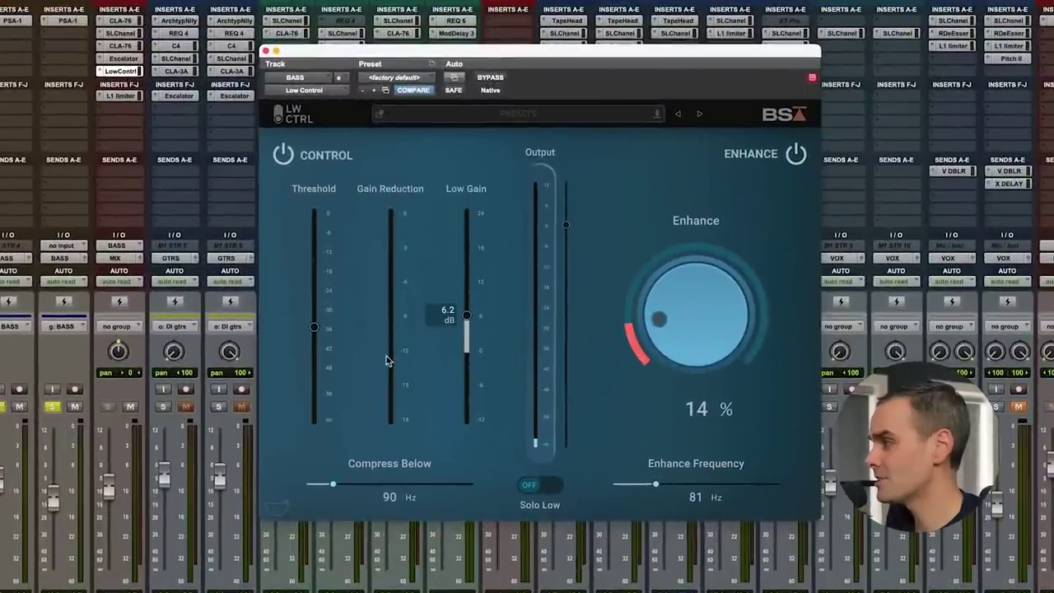
pyautogui.press('space')
pyautogui.click(315, 328)
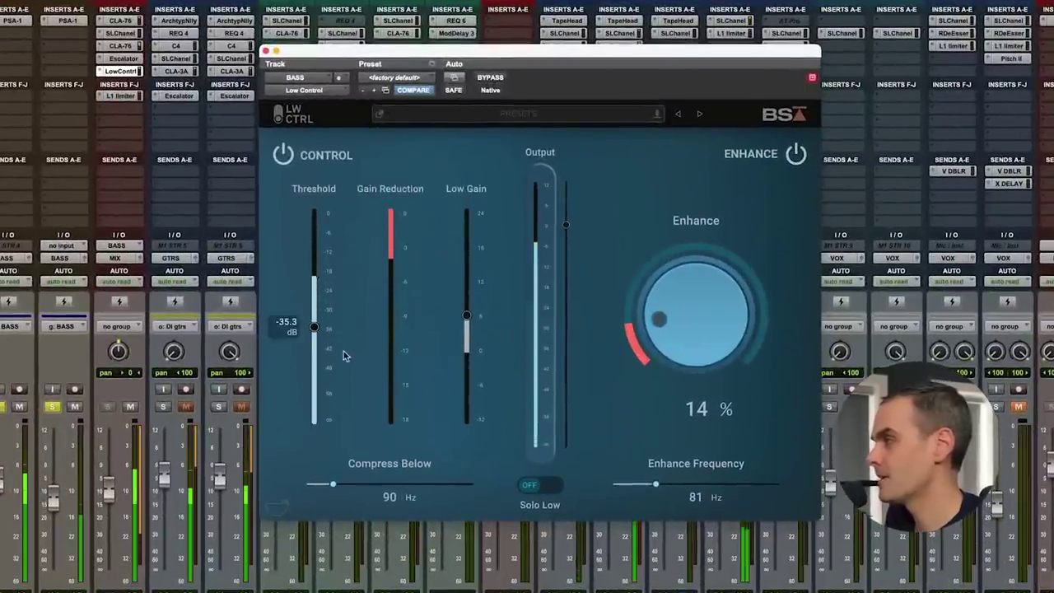
pyautogui.moveTo(320, 330)
pyautogui.mouseDown()
pyautogui.moveTo(320, 312)
pyautogui.moveTo(316, 327)
pyautogui.mouseUp()
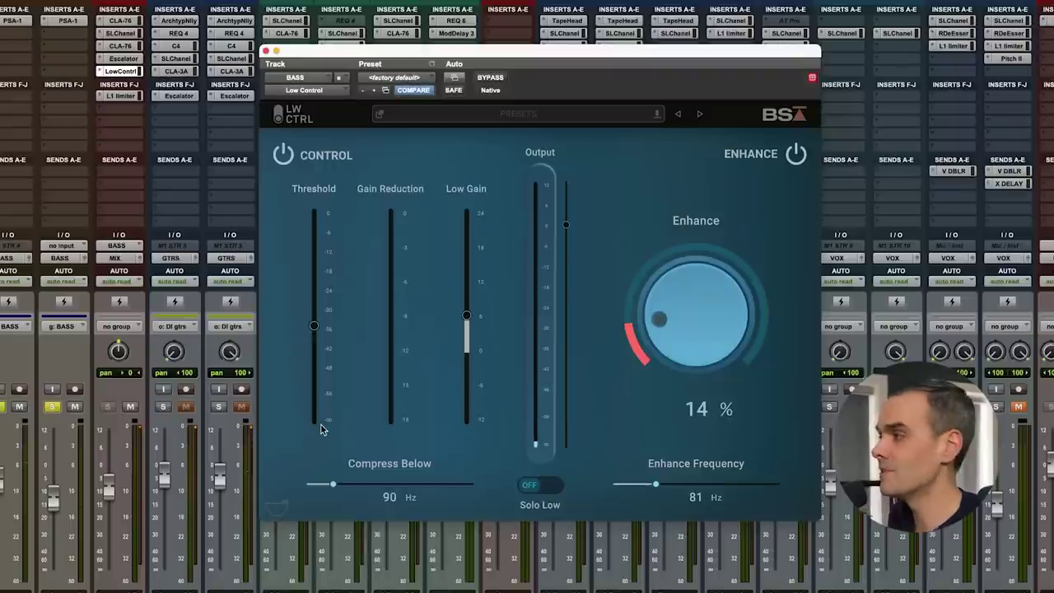
pyautogui.press('space')
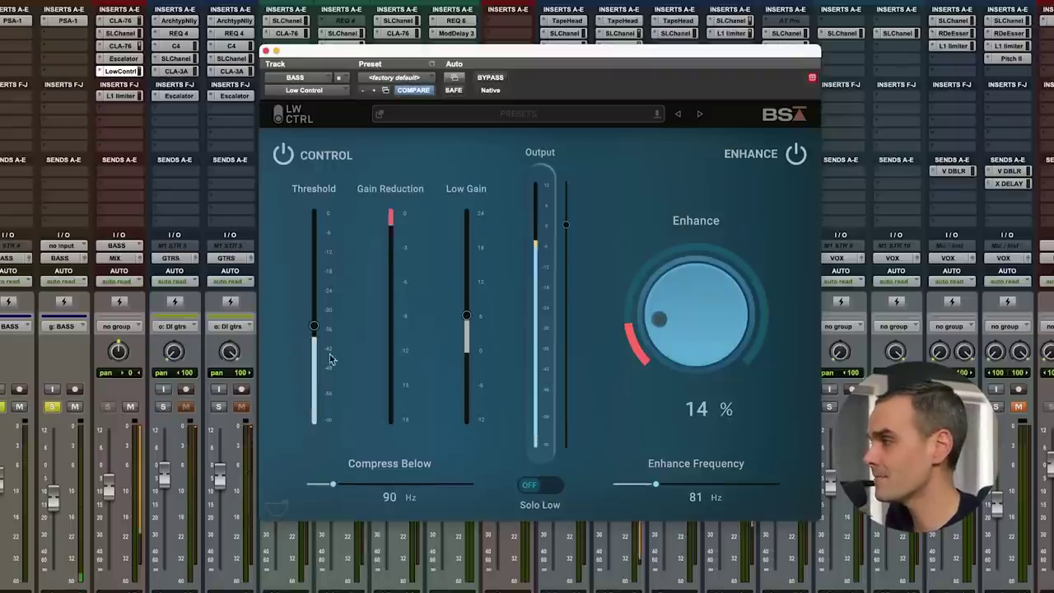
pyautogui.moveTo(317, 327)
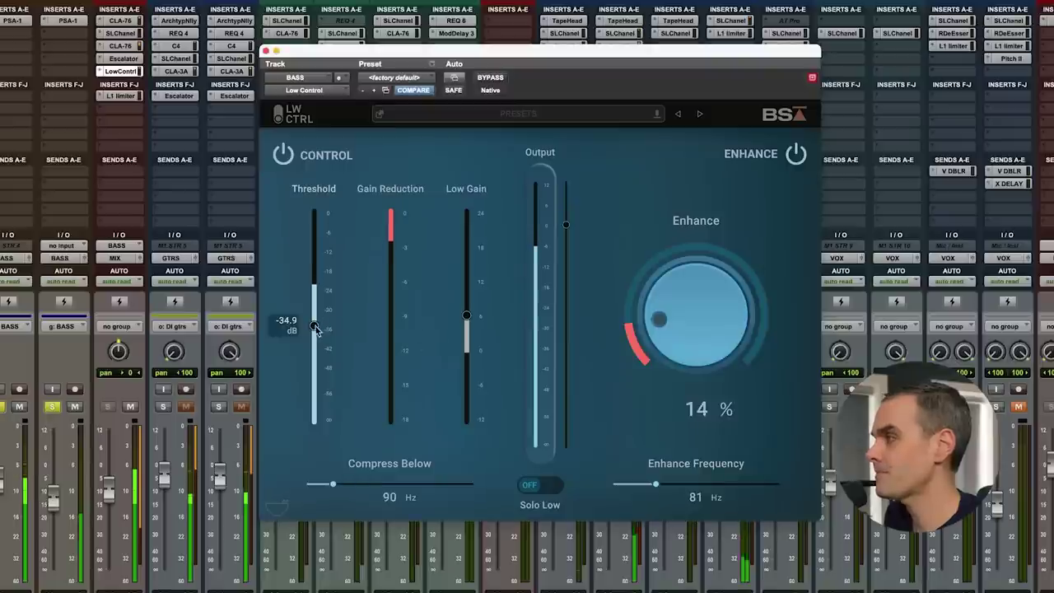
pyautogui.moveTo(316, 327)
pyautogui.mouseDown()
pyautogui.moveTo(323, 354)
pyautogui.moveTo(315, 330)
pyautogui.mouseUp()
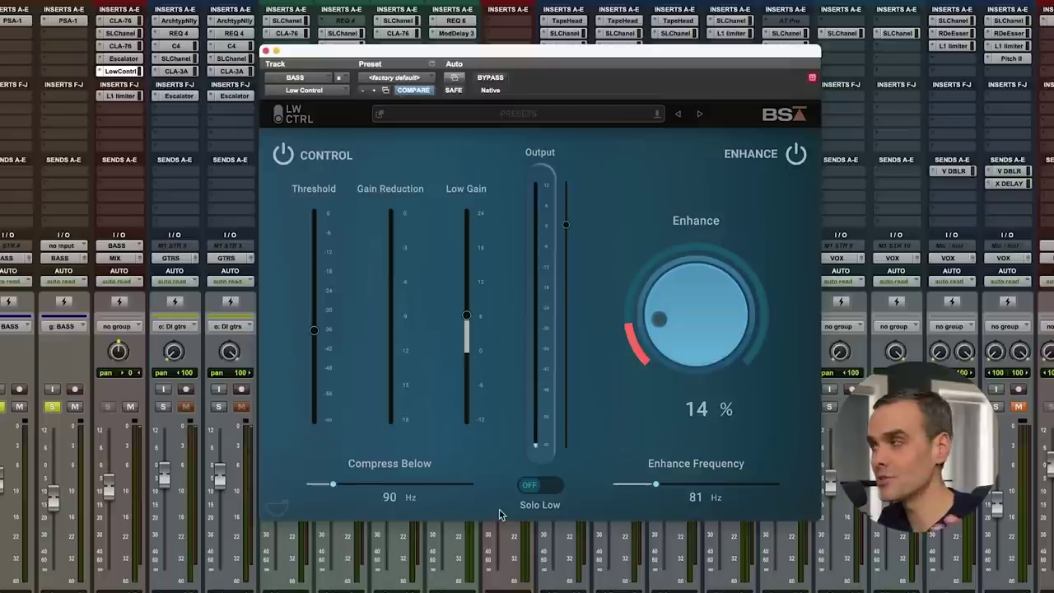
# Step: Reduce Low Control's Low Gain slightly and set Enhance to 13% after trying it at 0%
pyautogui.moveTo(466, 316)
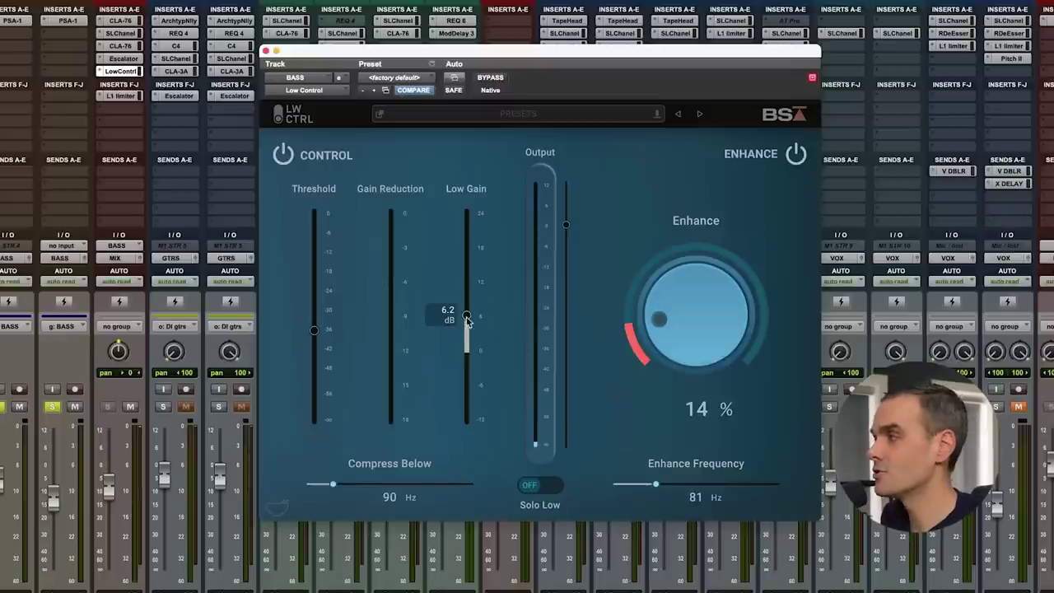
pyautogui.moveTo(465, 325)
pyautogui.mouseDown()
pyautogui.moveTo(466, 353)
pyautogui.moveTo(466, 323)
pyautogui.mouseUp()
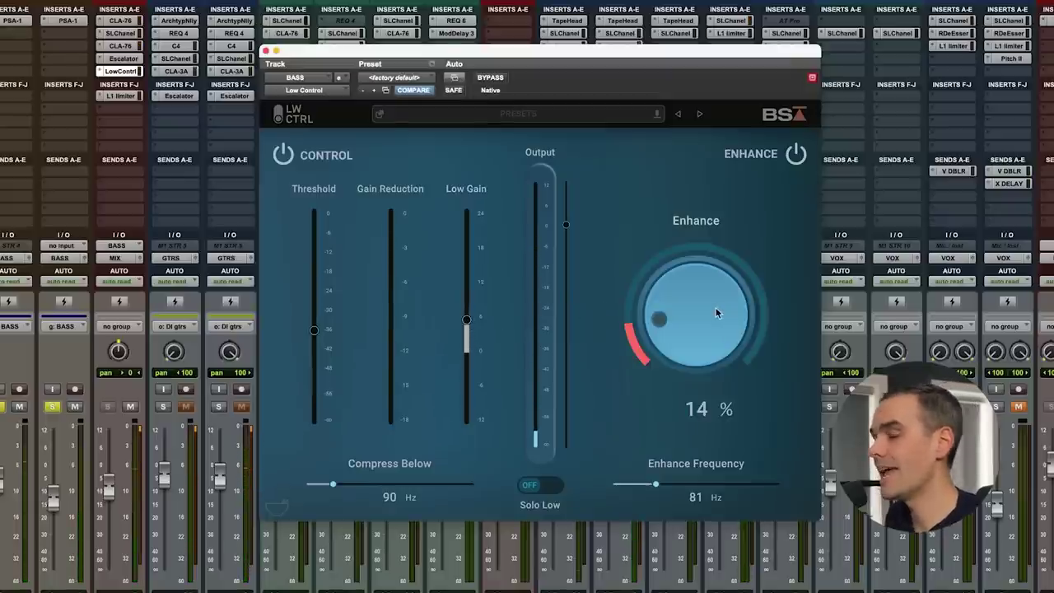
pyautogui.moveTo(715, 319); pyautogui.dragTo(720, 346)
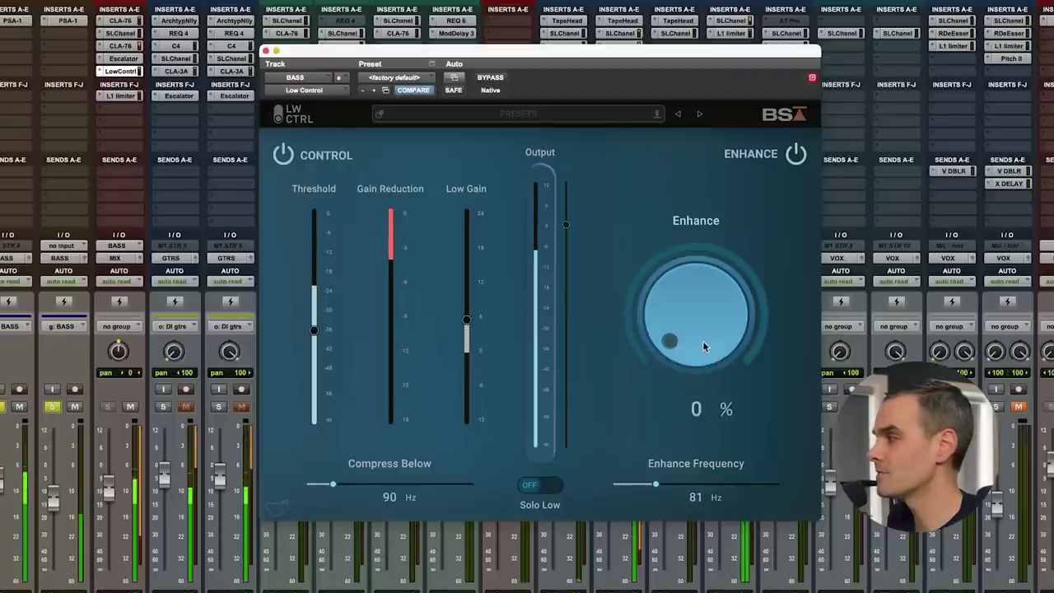
pyautogui.moveTo(703, 340)
pyautogui.mouseDown()
pyautogui.moveTo(703, 296)
pyautogui.moveTo(702, 346)
pyautogui.mouseUp()
# Step: Compare the bass with Low Control bypassed and active, raising Enhance to 14% between the comparisons
pyautogui.click(491, 78)
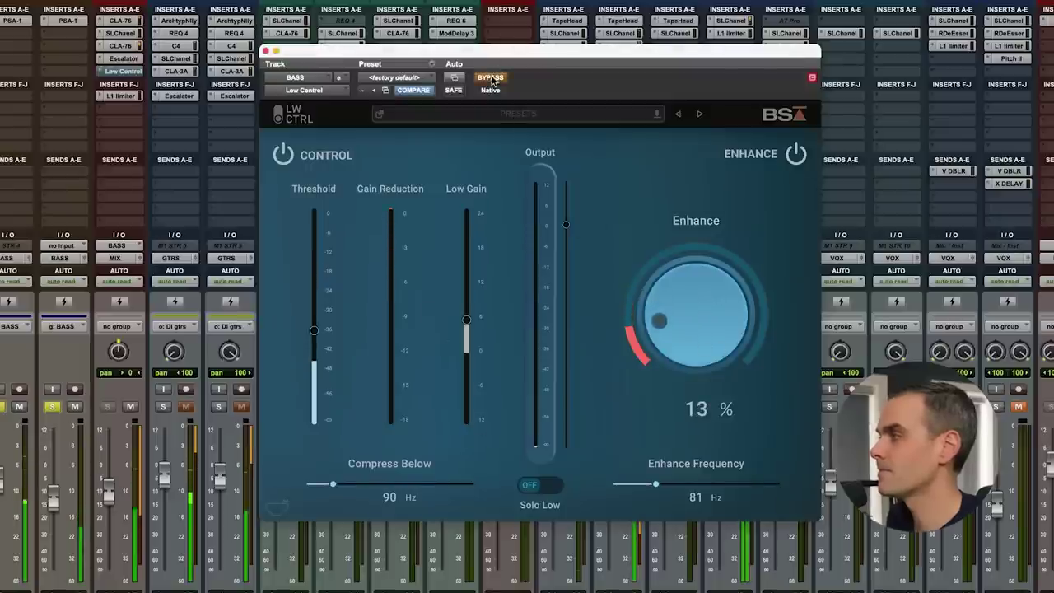
pyautogui.click(492, 80)
pyautogui.moveTo(675, 334); pyautogui.dragTo(674, 329)
pyautogui.click(498, 79)
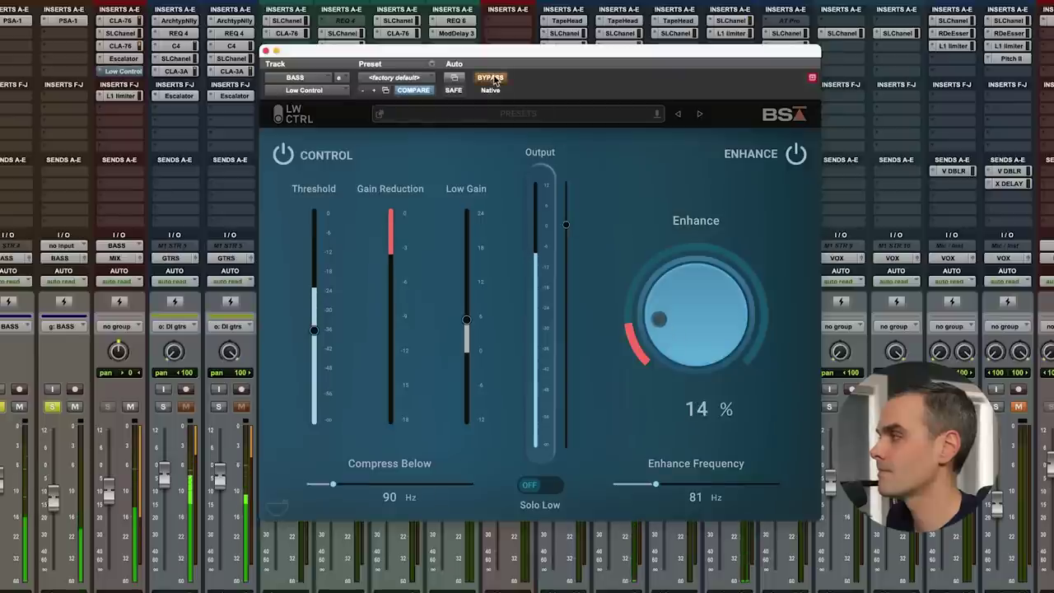
pyautogui.click(504, 80)
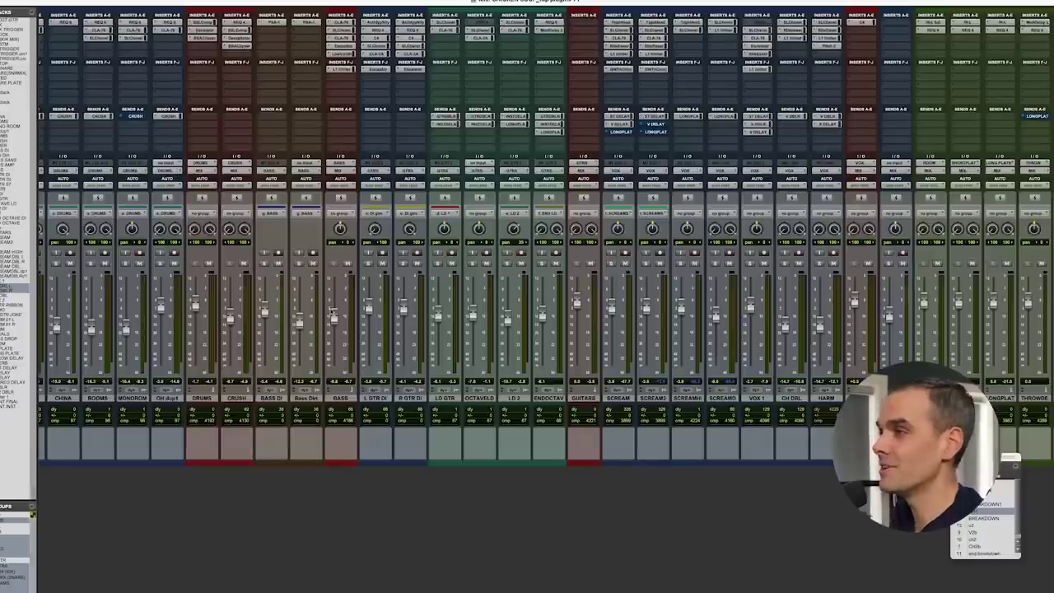
# Step: Compare the mix with the Escalator inserts on SN TOP, DRUMS, BASS, the DI guitars and VOX 1 bypassed and active
pyautogui.hscroll(-10, 543, 239)
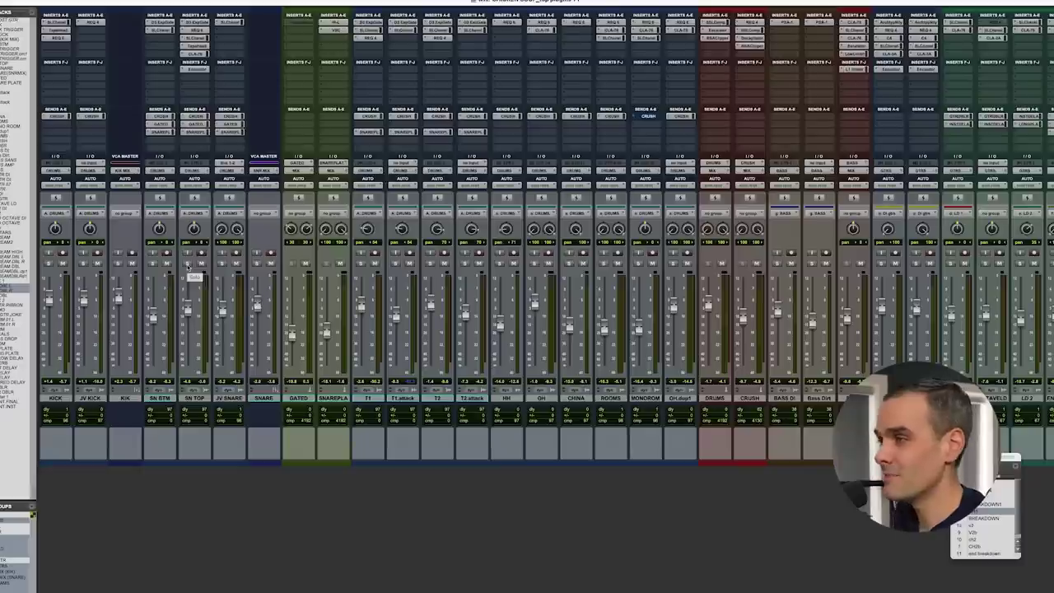
pyautogui.hscroll(5, 332, 284)
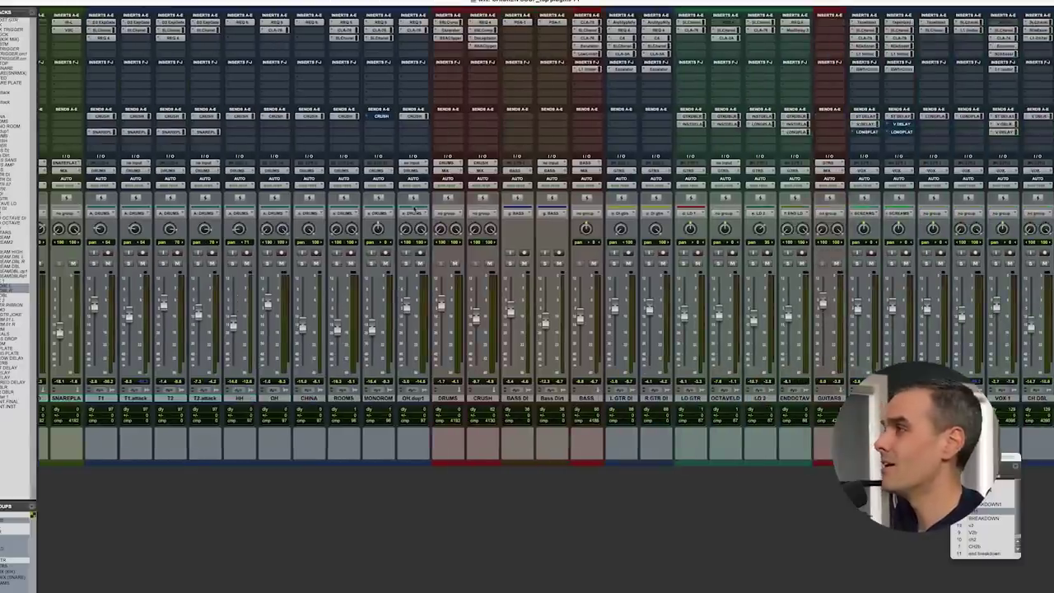
pyautogui.hscroll(3, 455, 227)
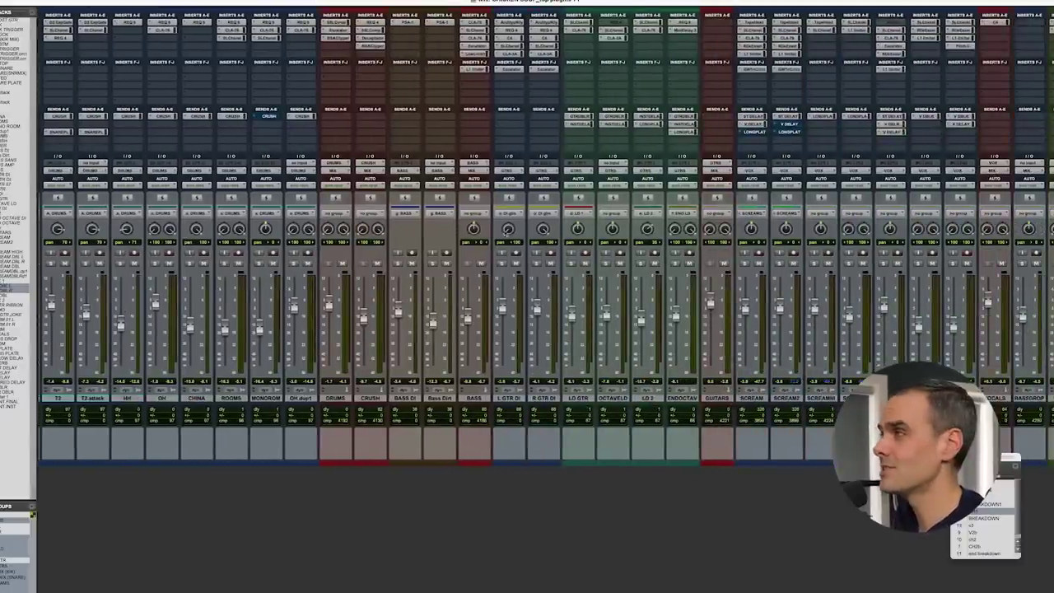
pyautogui.hscroll(7, 554, 277)
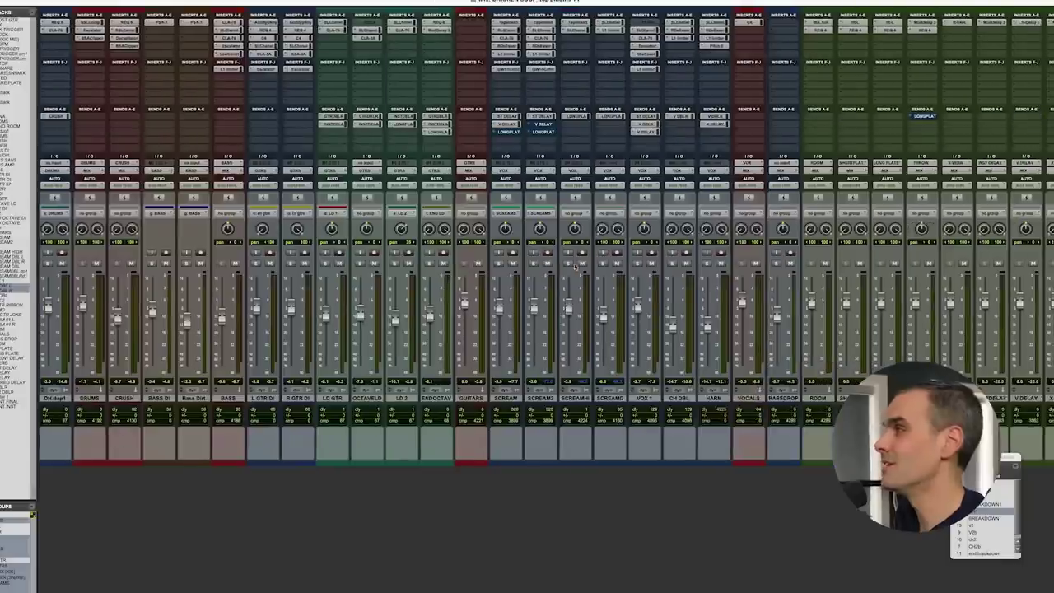
pyautogui.hscroll(-15, 552, 97)
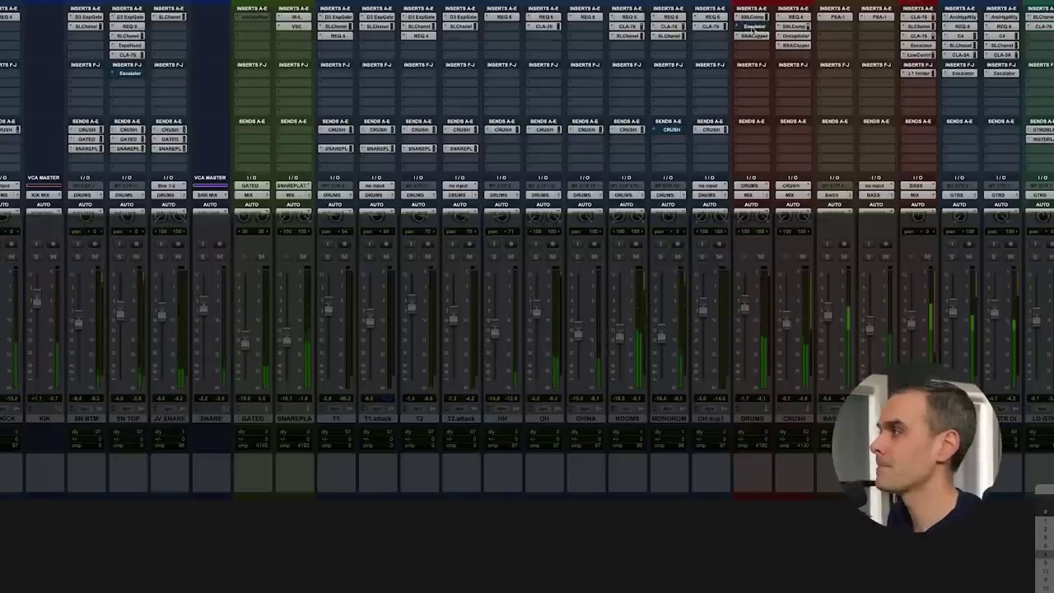
pyautogui.hscroll(10, 527, 76)
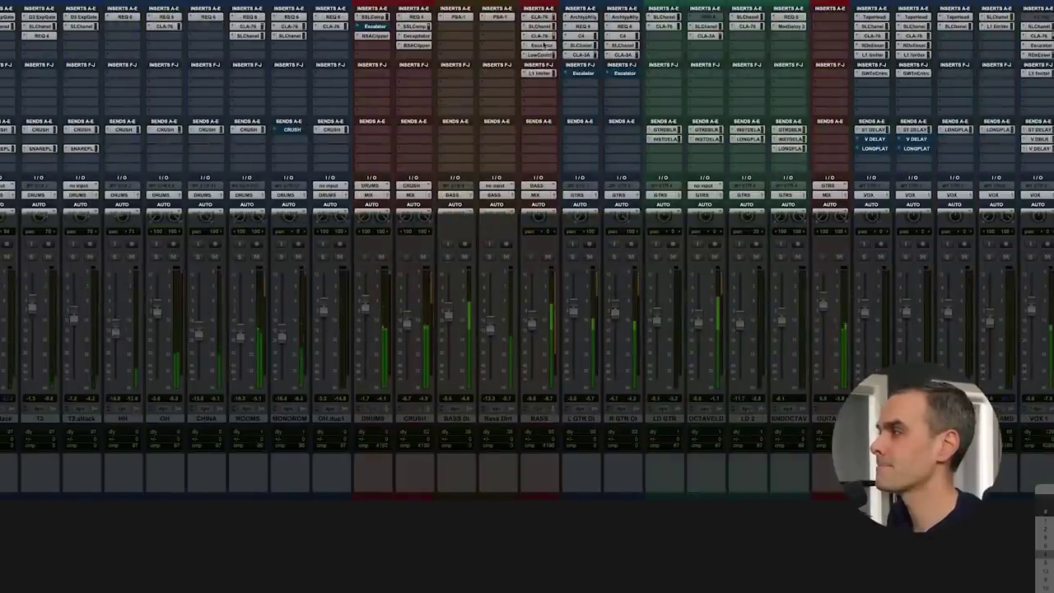
pyautogui.hscroll(5, 746, 96)
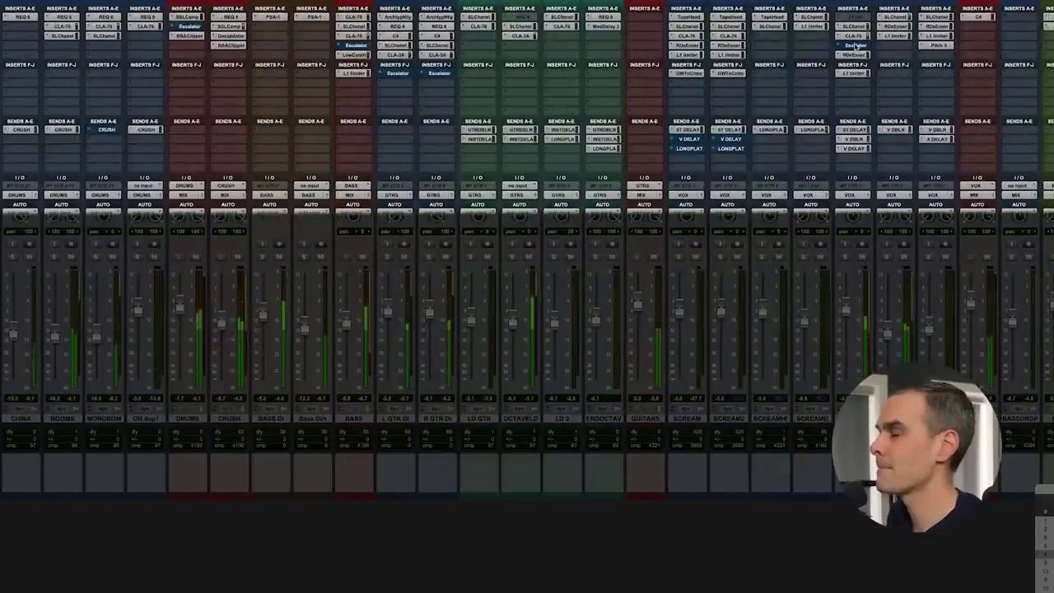
pyautogui.hscroll(5, 635, 157)
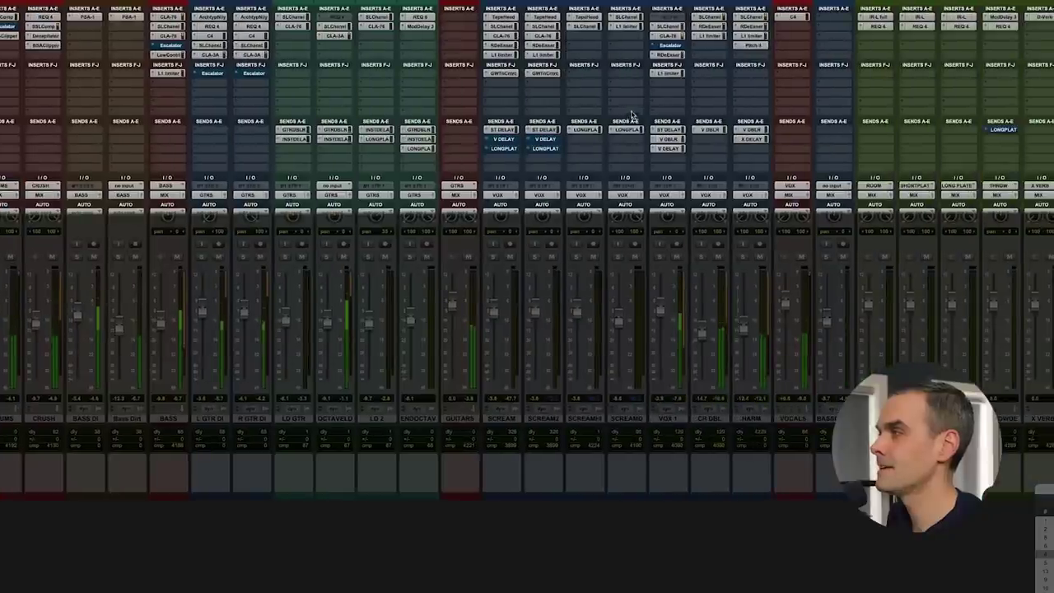
pyautogui.keyDown('alt'); pyautogui.keyDown('shift'); pyautogui.click(212, 76); pyautogui.keyUp('shift'); pyautogui.keyUp('alt')
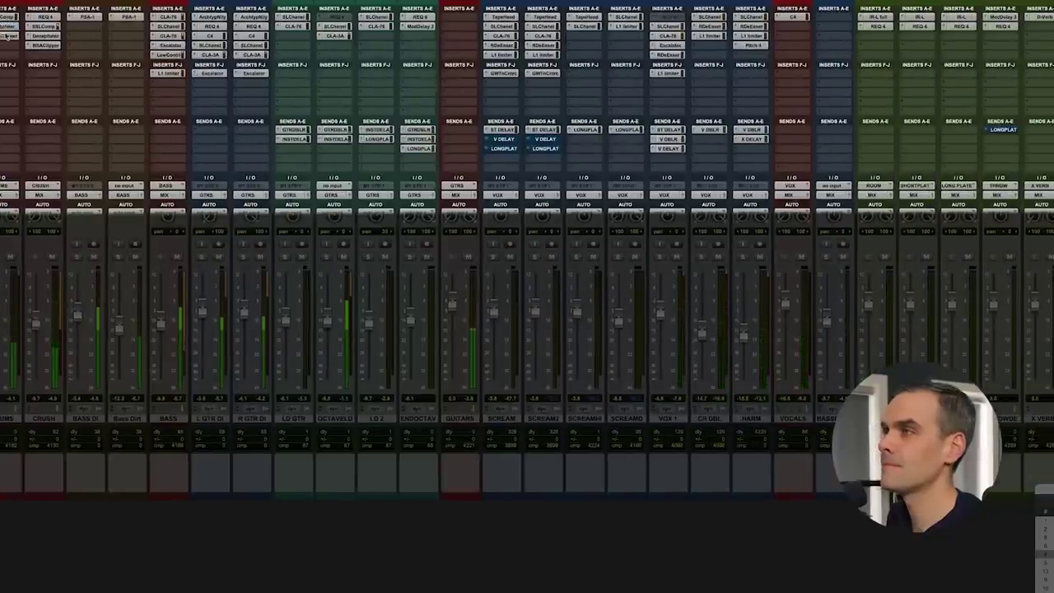
pyautogui.hscroll(-18, 207, 113)
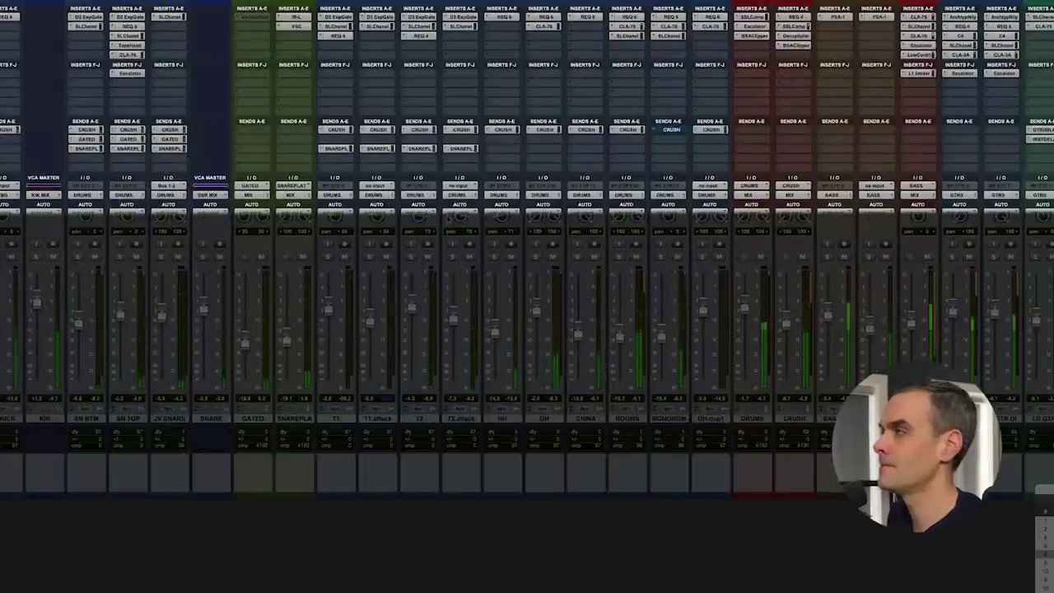